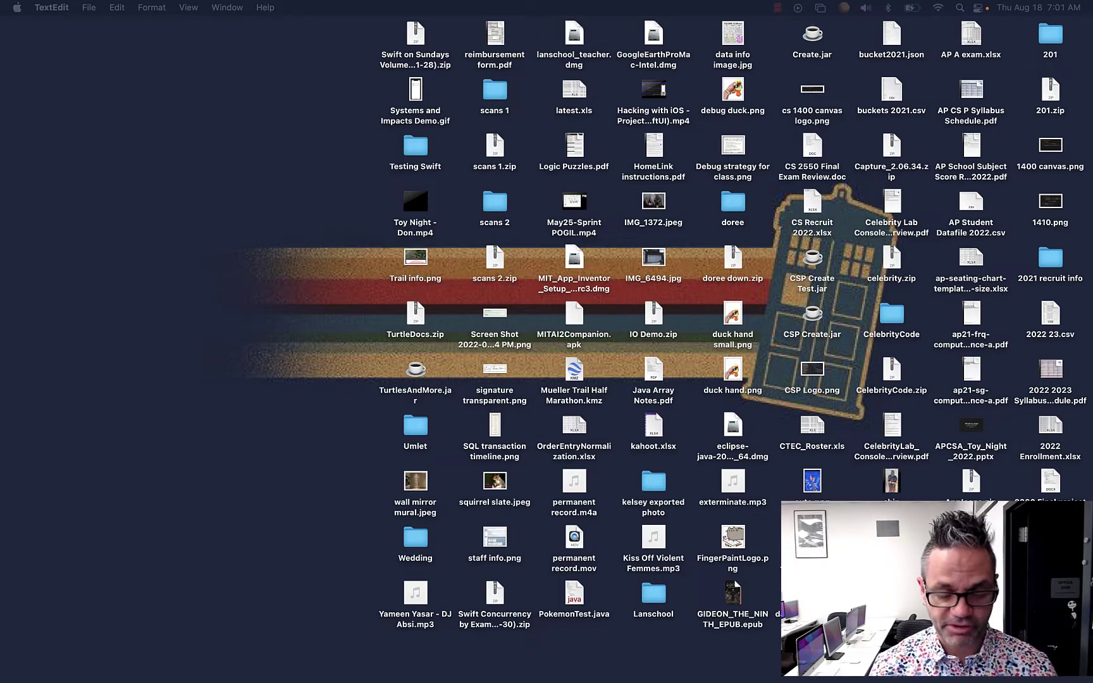
Switch from TextEdit to Finder by clicking an empty spot on the desktop.
{"action": "left_click", "coordinate": [213, 204]}
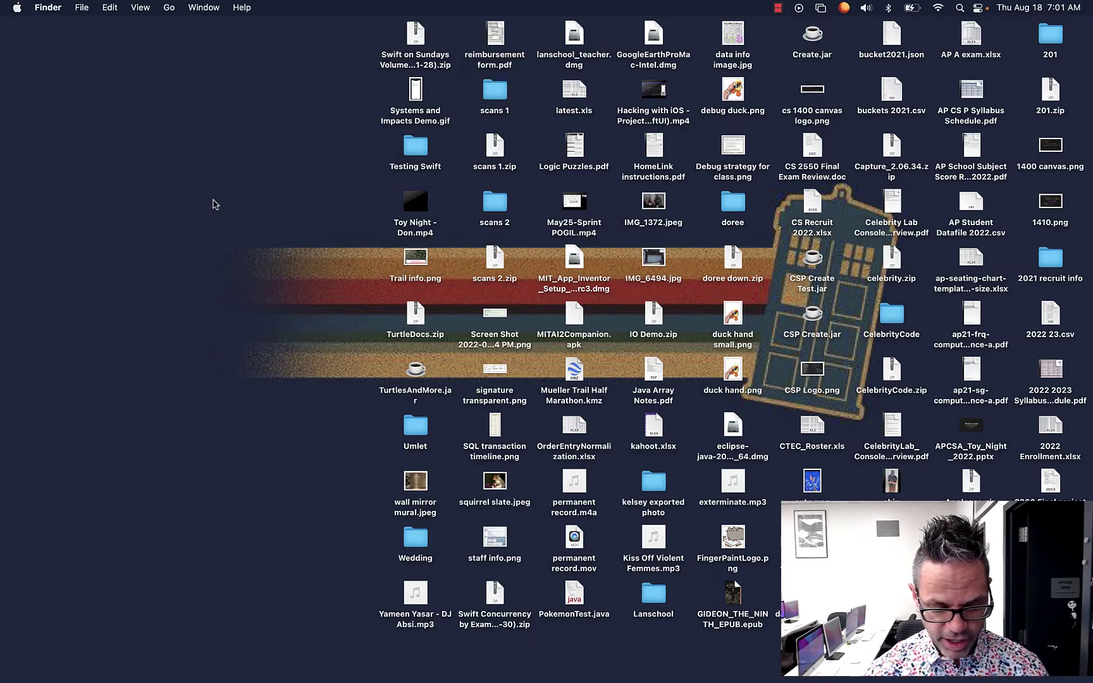
Open a new Finder window on Macintosh HD.
{"action": "key", "text": "super+n"}
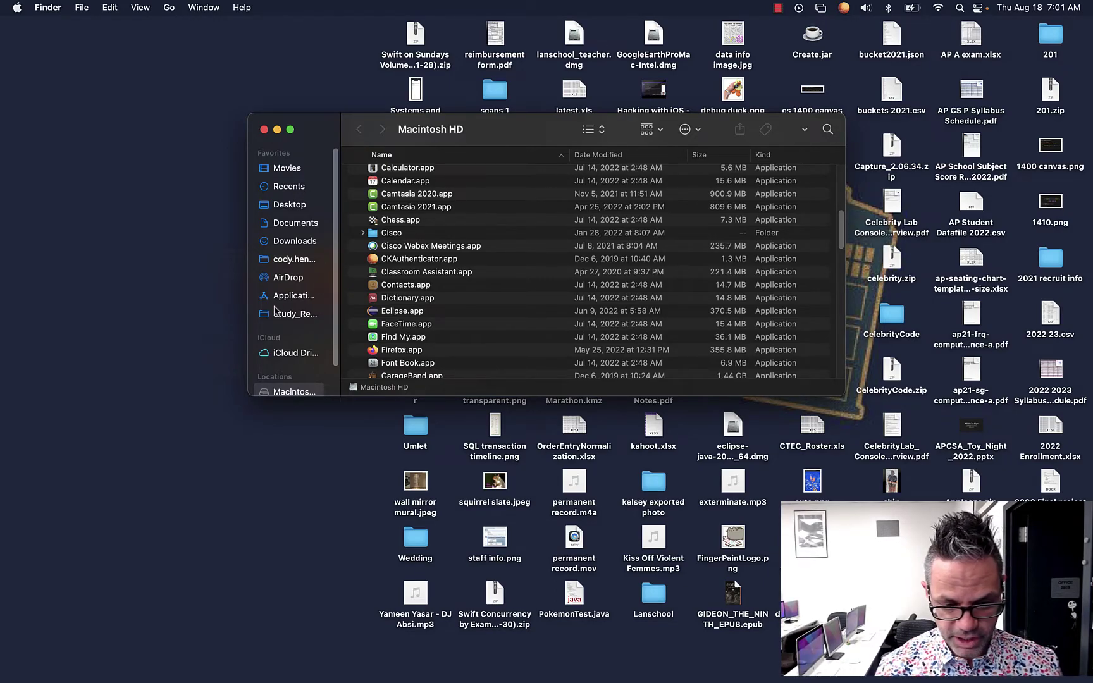
{"action": "scroll", "coordinate": [388, 290], "scroll_direction": "up", "scroll_amount": 10}
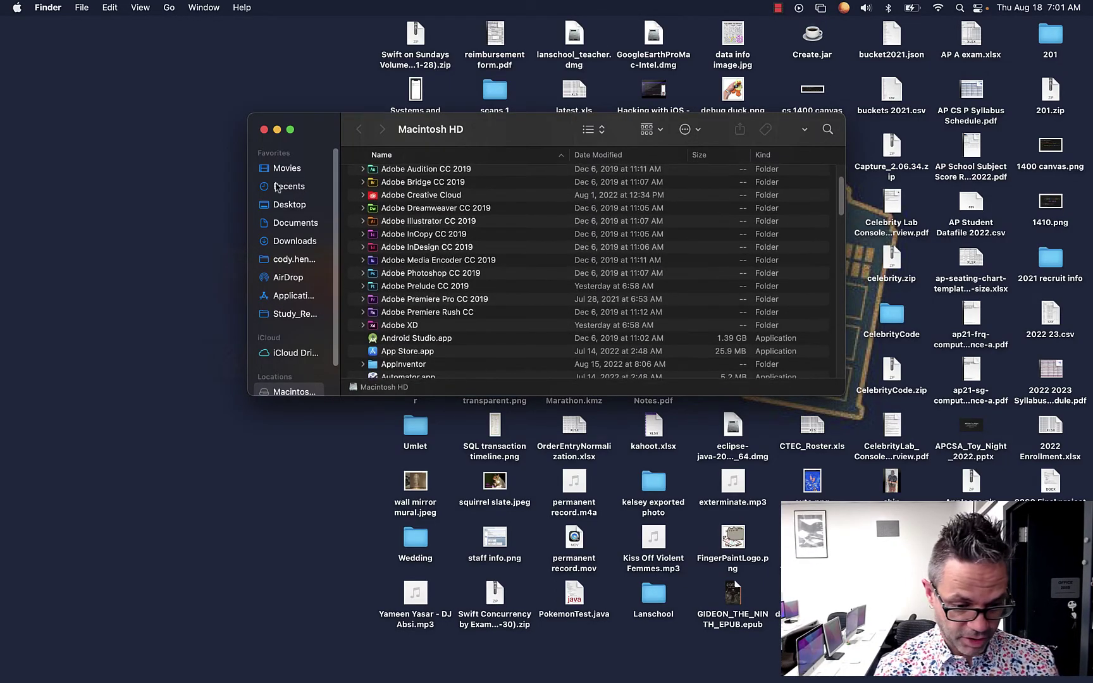
{"action": "scroll", "coordinate": [393, 279], "scroll_direction": "up", "scroll_amount": 5}
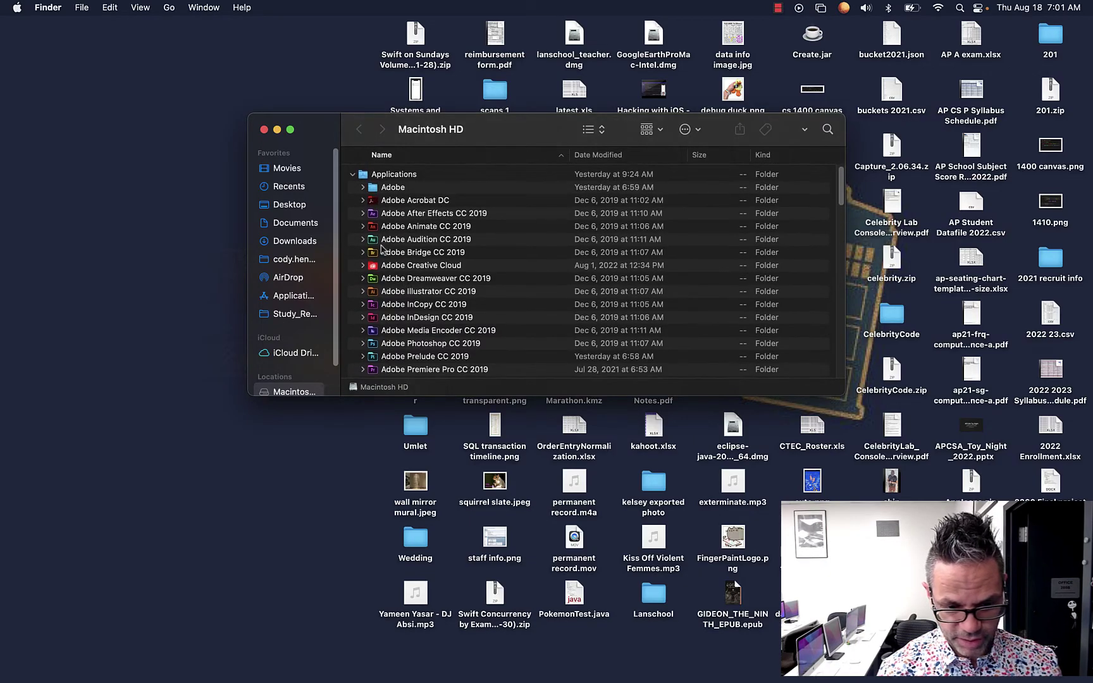
{"action": "scroll", "coordinate": [353, 178], "scroll_direction": "down", "scroll_amount": 5}
Collapse the Applications folder and show the Desktop folder's files, newest first.
{"action": "left_click", "coordinate": [353, 175]}
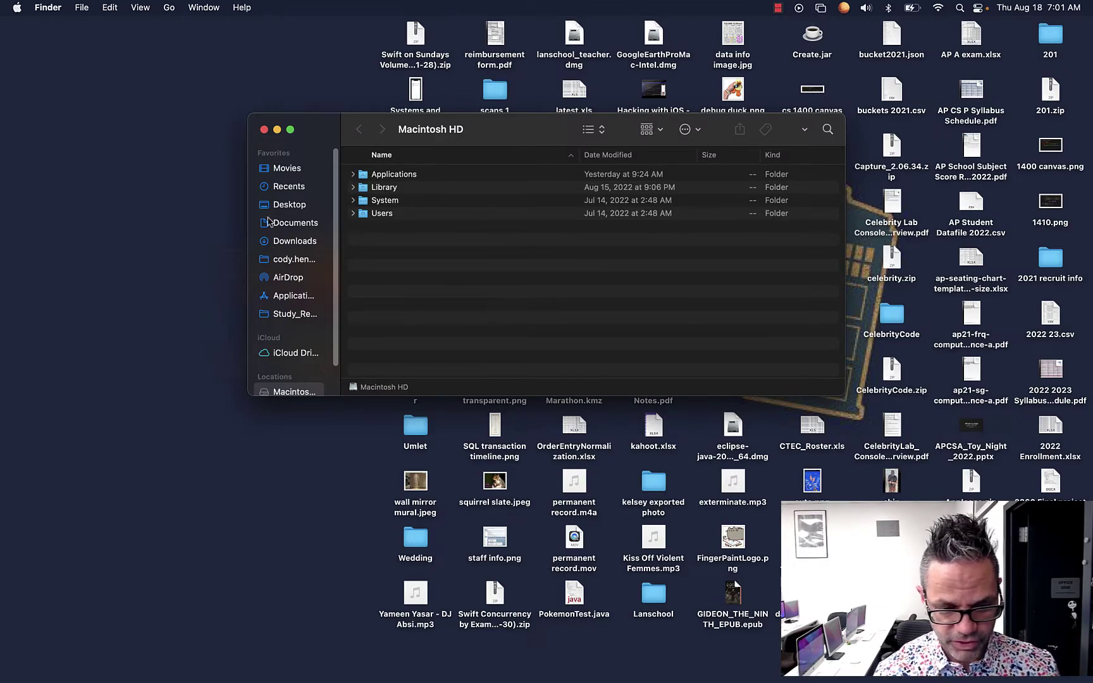
{"action": "left_click", "coordinate": [287, 205]}
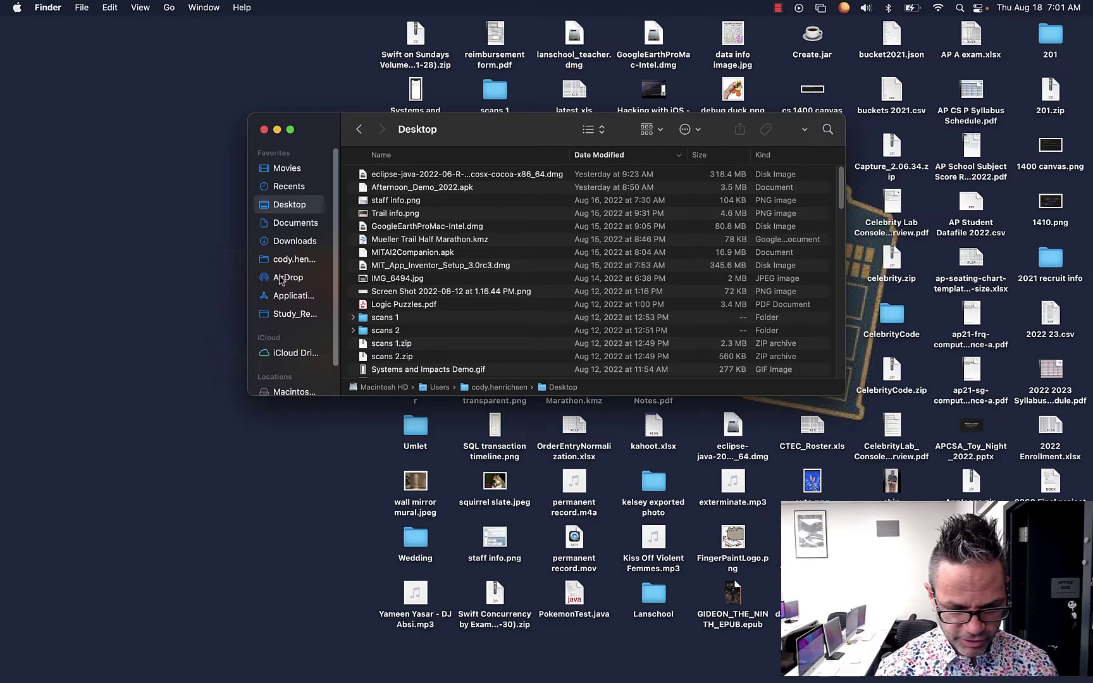
{"action": "mouse_move", "coordinate": [1088, 266]}
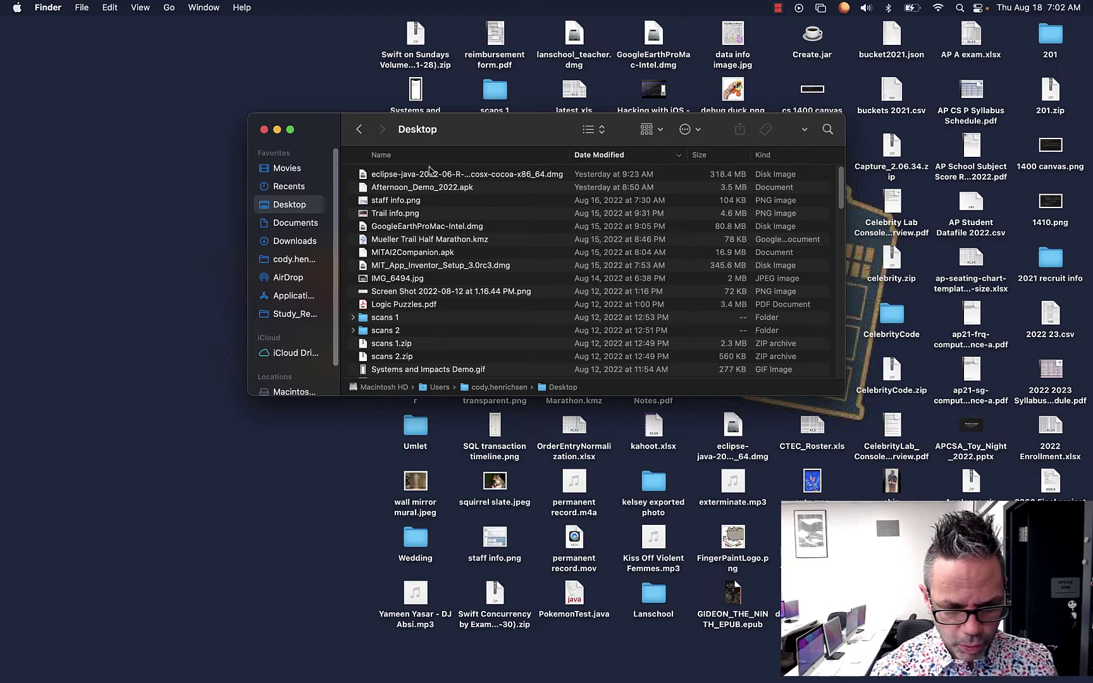
Show the Downloads folder in Column view.
{"action": "left_click", "coordinate": [298, 243]}
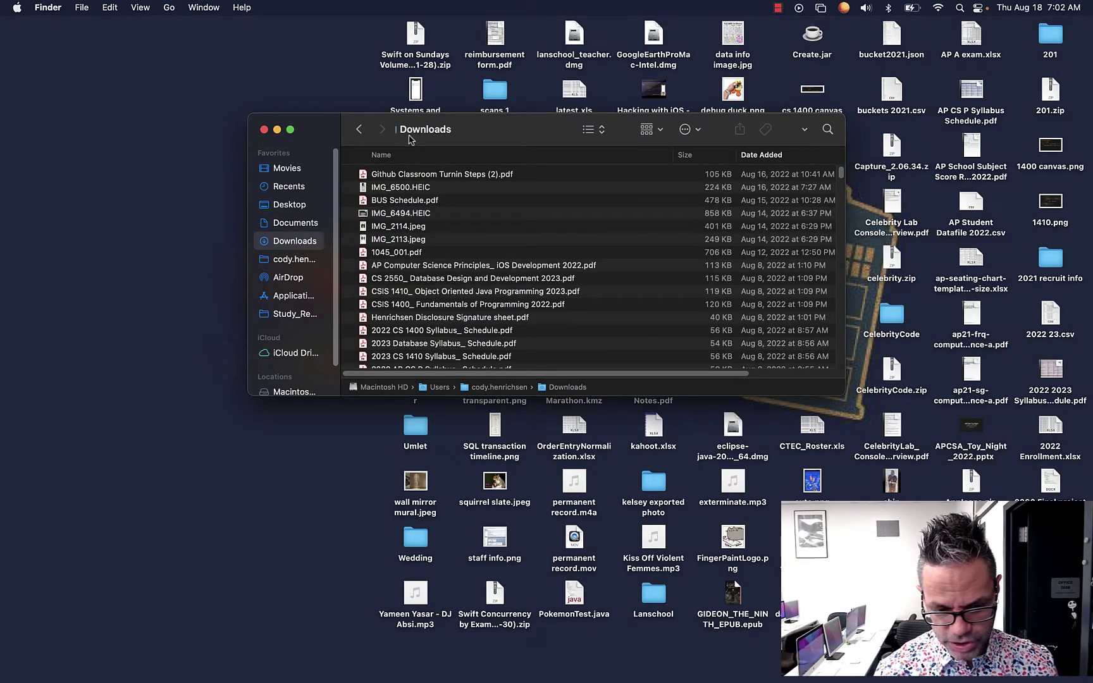
{"action": "left_click", "coordinate": [589, 130]}
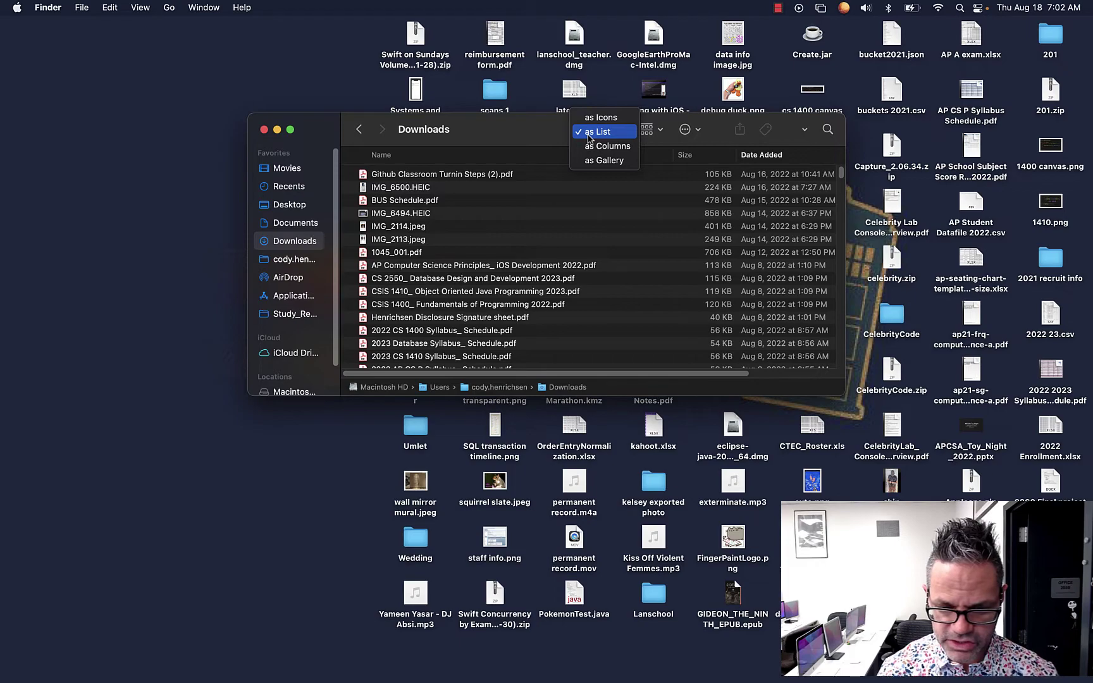
{"action": "left_click", "coordinate": [598, 146]}
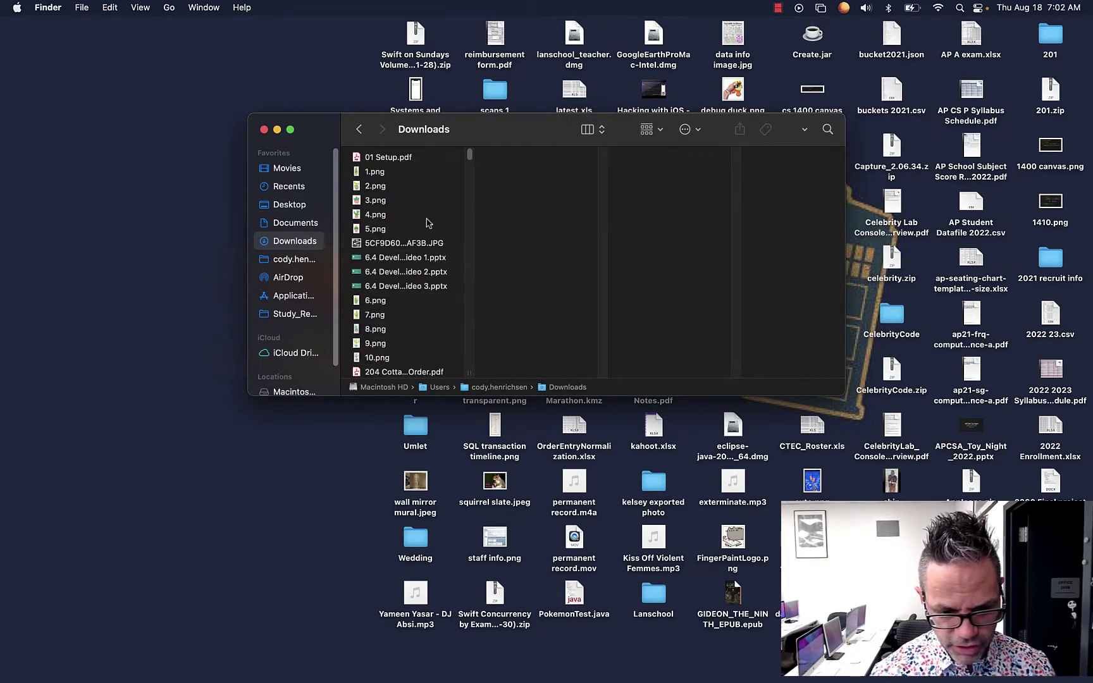
{"action": "scroll", "coordinate": [393, 245], "scroll_direction": "down", "scroll_amount": 10}
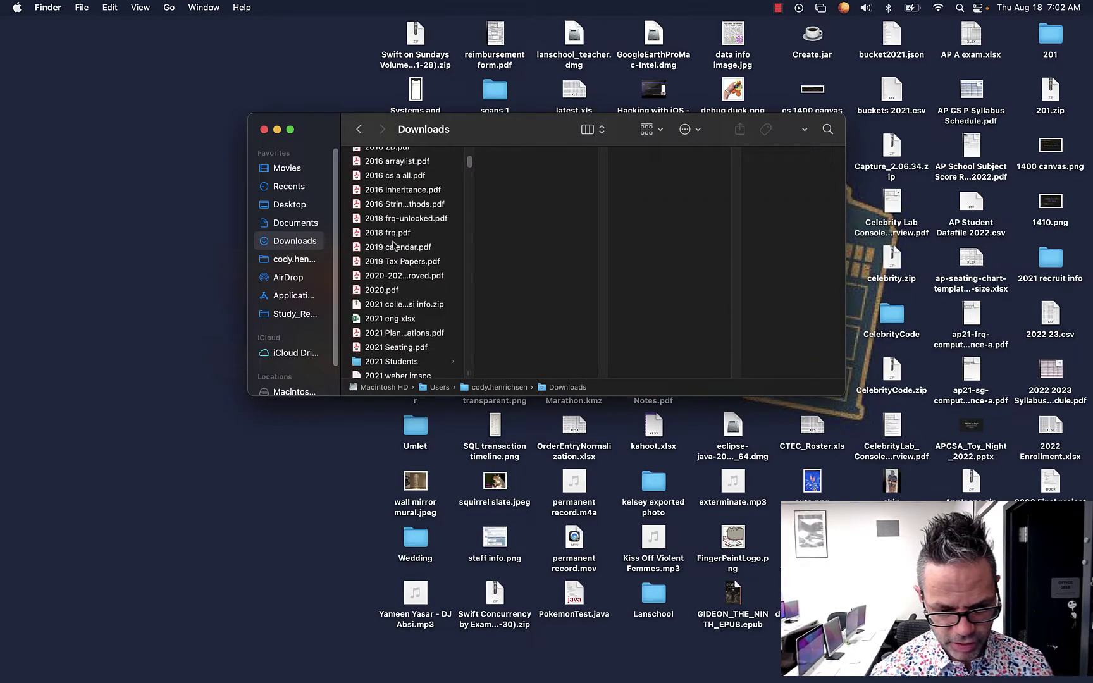
Browse Documents in columns down to Adobe › Premiere Pro › 13.0.
{"action": "left_click", "coordinate": [297, 222]}
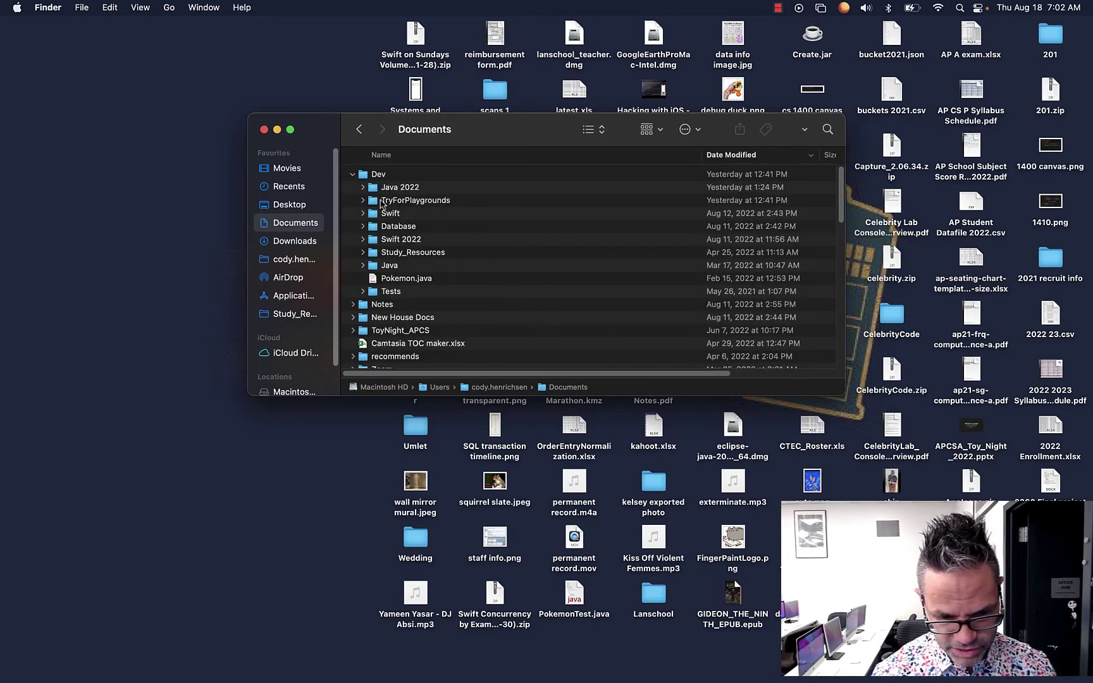
{"action": "left_click", "coordinate": [594, 130]}
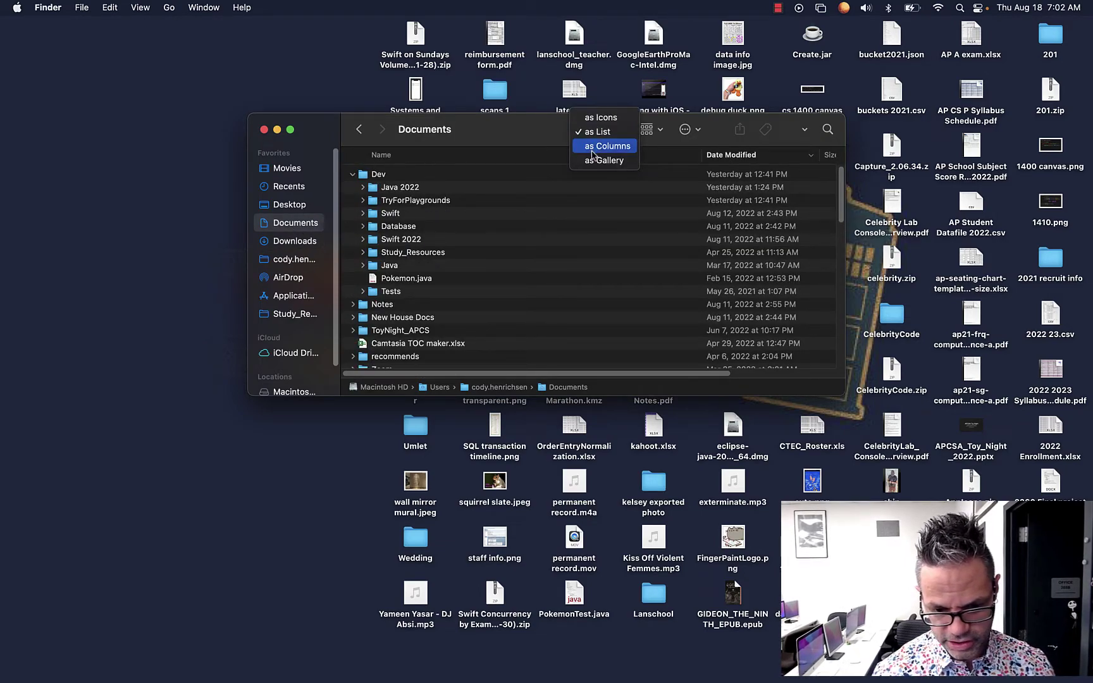
{"action": "left_click", "coordinate": [593, 146]}
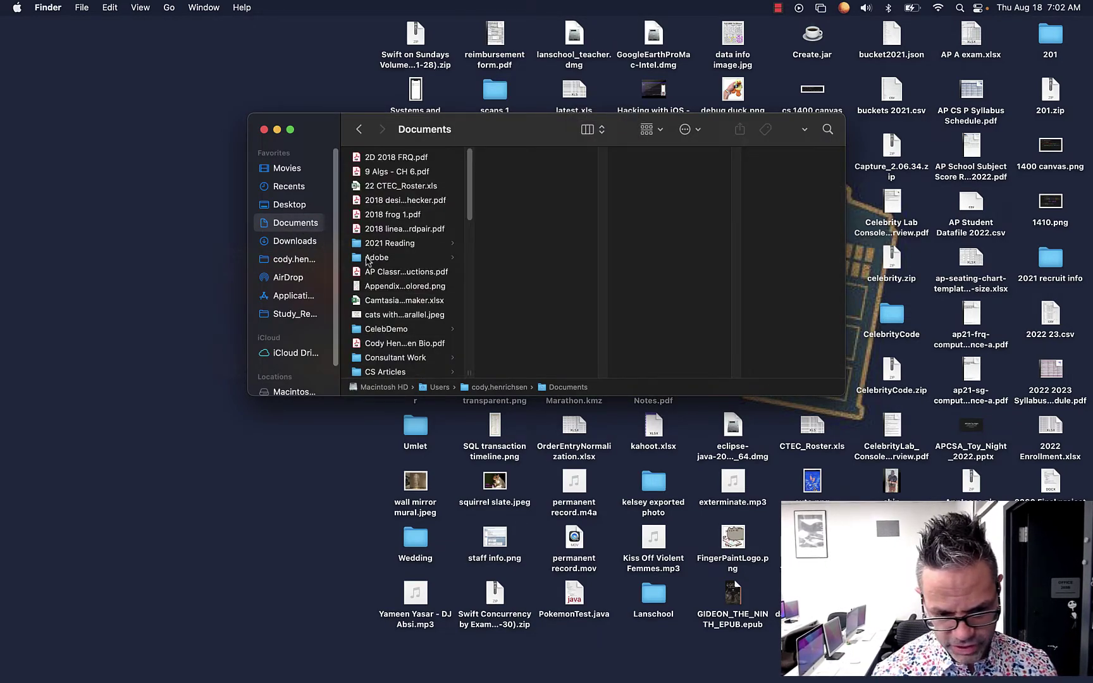
{"action": "left_click", "coordinate": [369, 260]}
{"action": "left_click", "coordinate": [519, 187]}
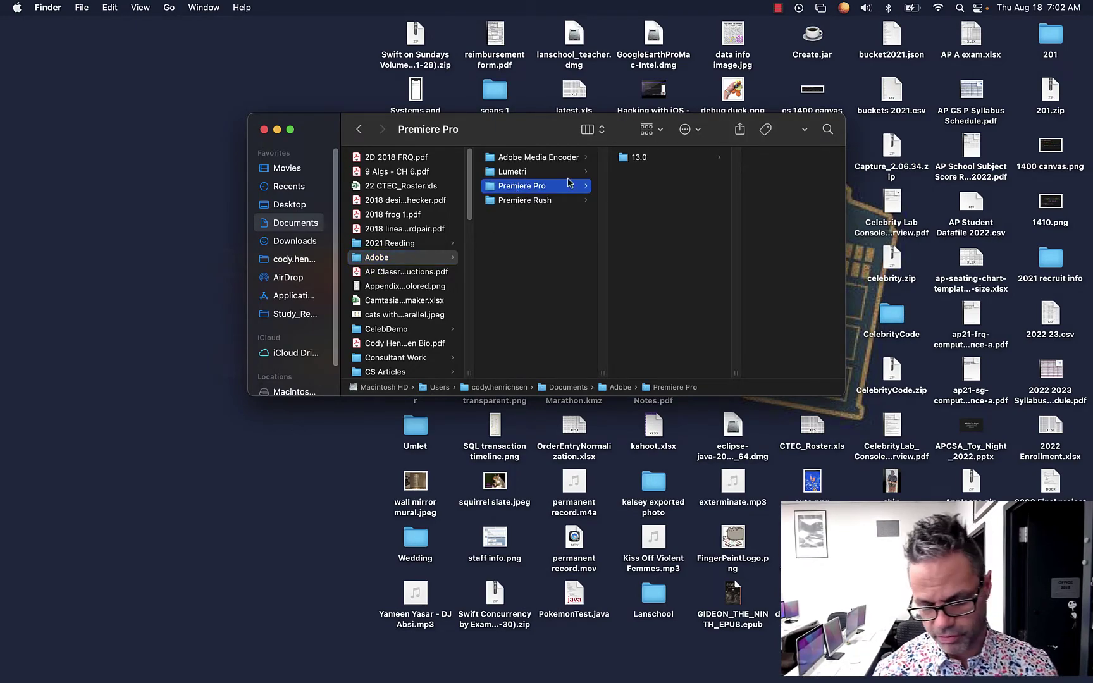
{"action": "left_click", "coordinate": [640, 159]}
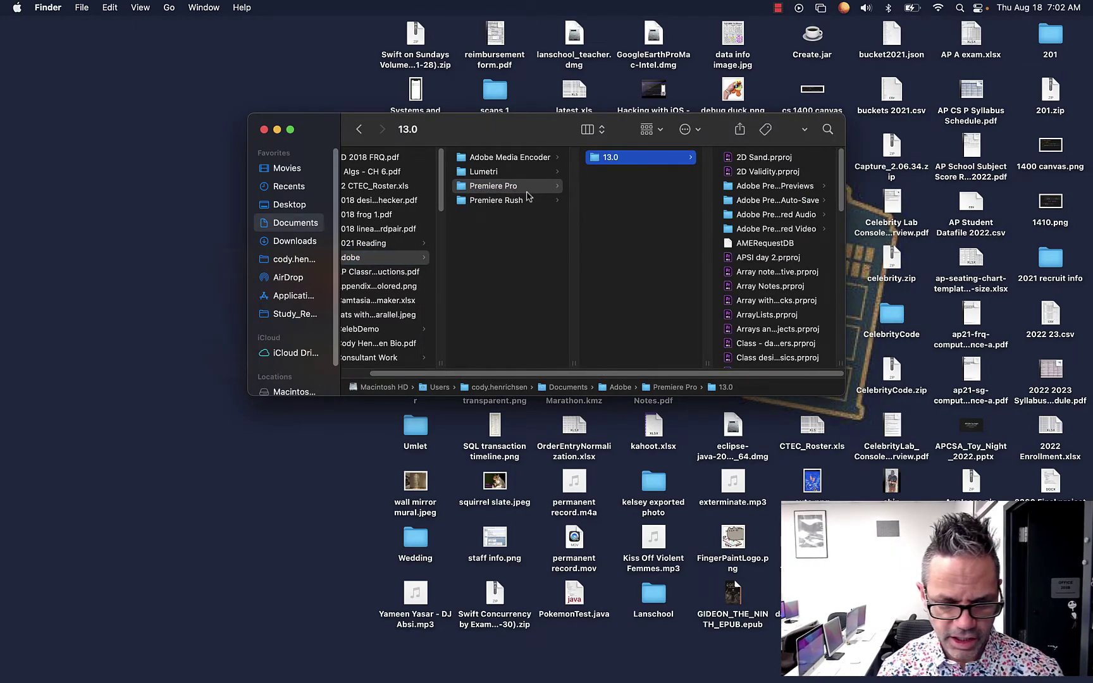
{"action": "left_click", "coordinate": [597, 129]}
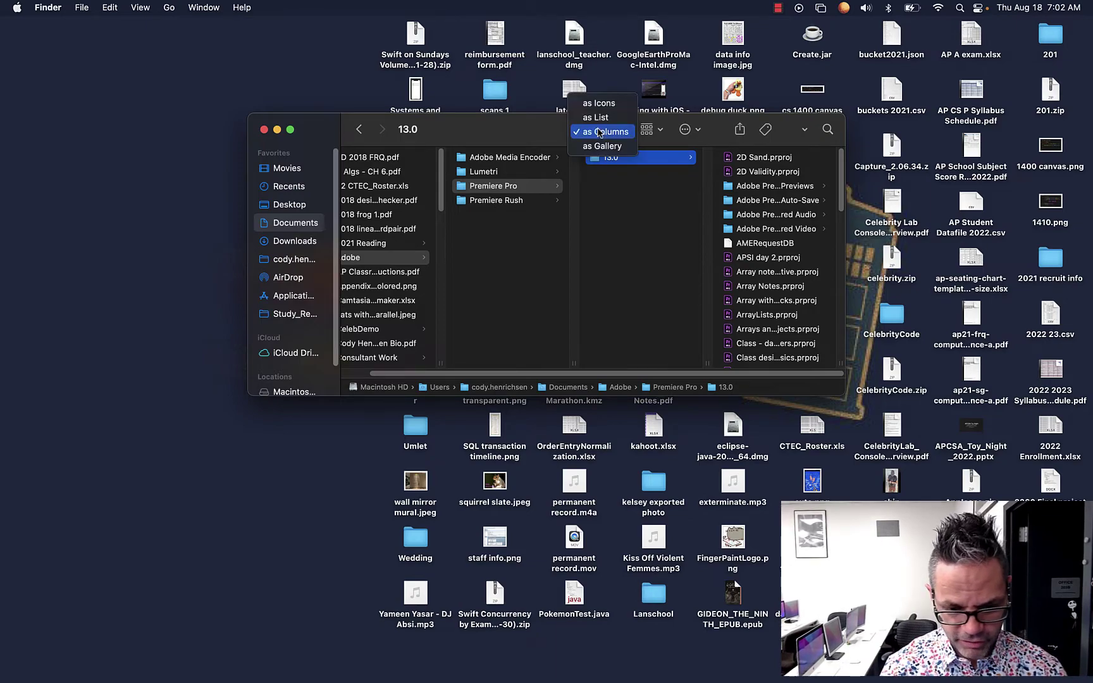
Return 13.0 to list view, expand Captured Audio, and sort by name descending.
{"action": "left_click", "coordinate": [597, 118]}
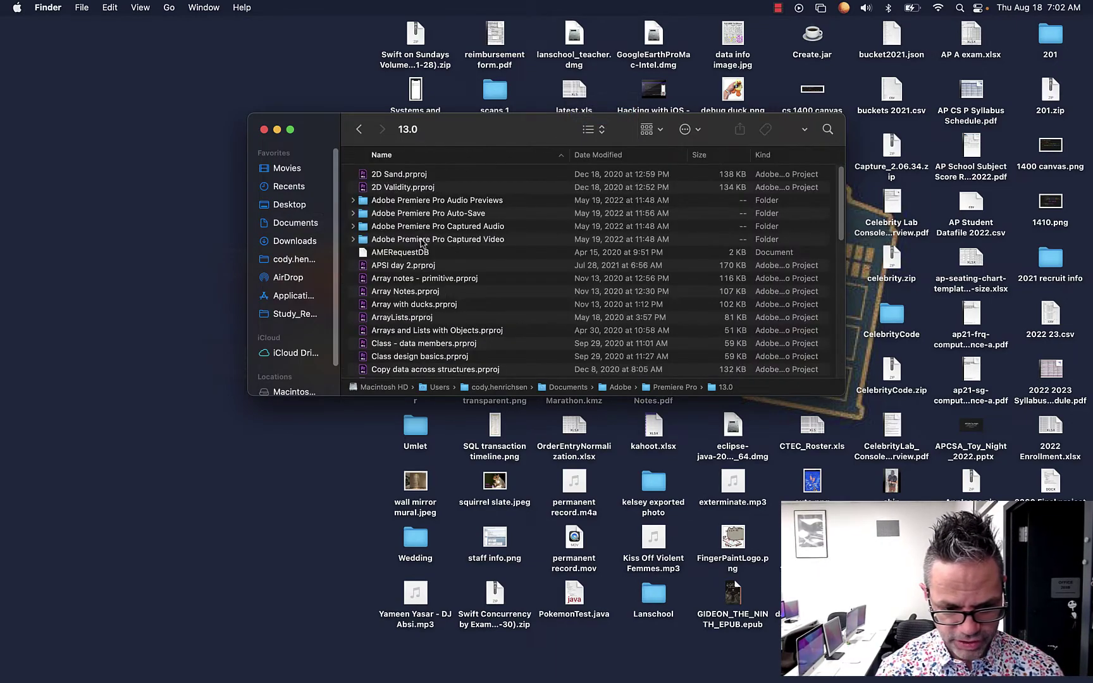
{"action": "left_click", "coordinate": [353, 227]}
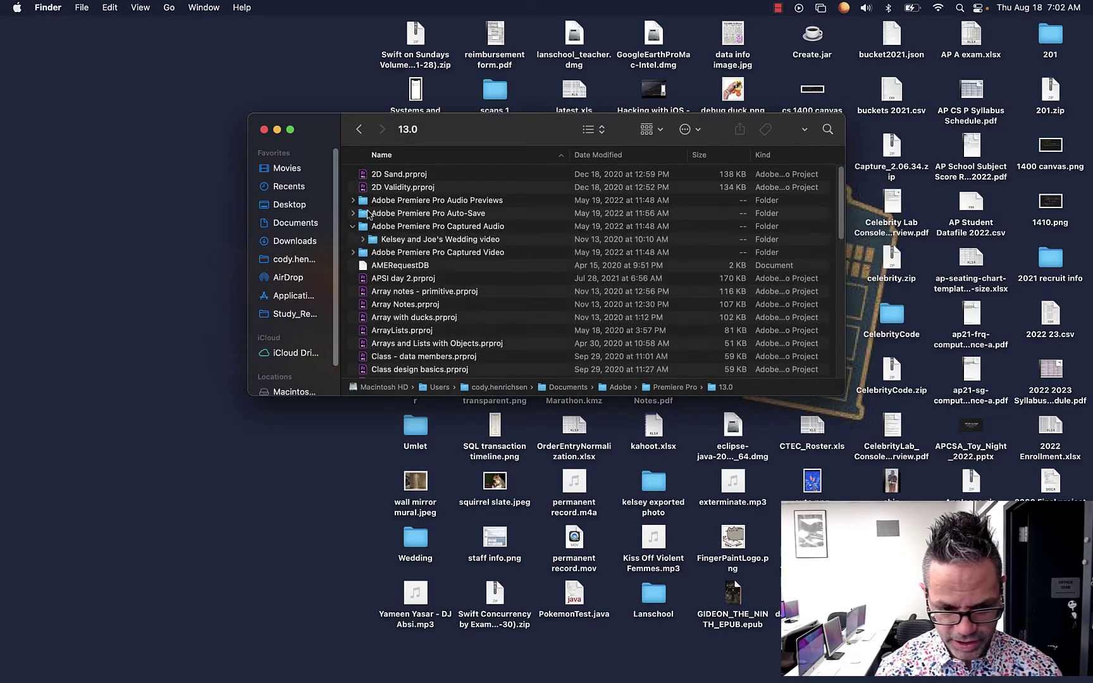
{"action": "left_click", "coordinate": [406, 156]}
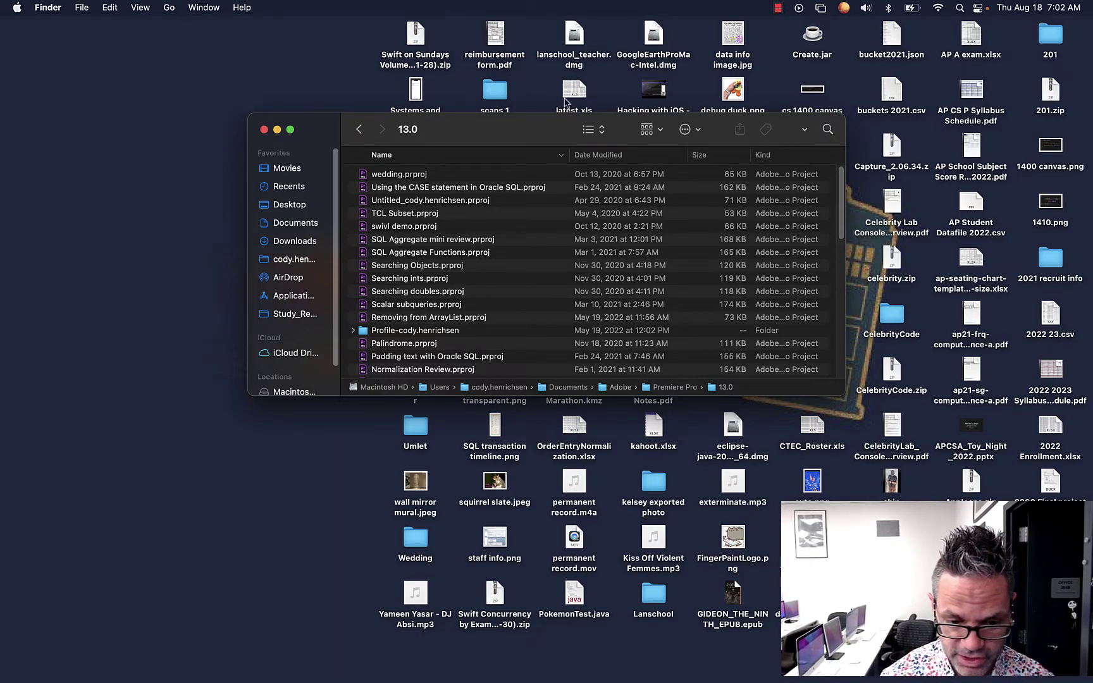
{"action": "left_click", "coordinate": [585, 131]}
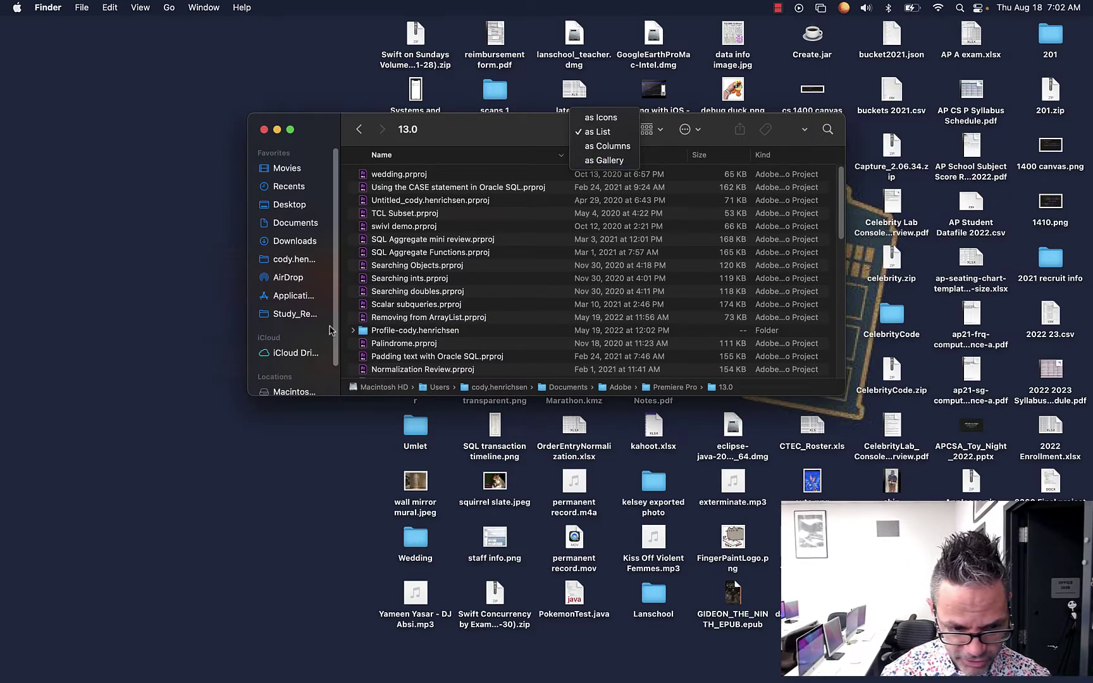
{"action": "left_click", "coordinate": [144, 9]}
{"action": "left_click", "coordinate": [141, 8]}
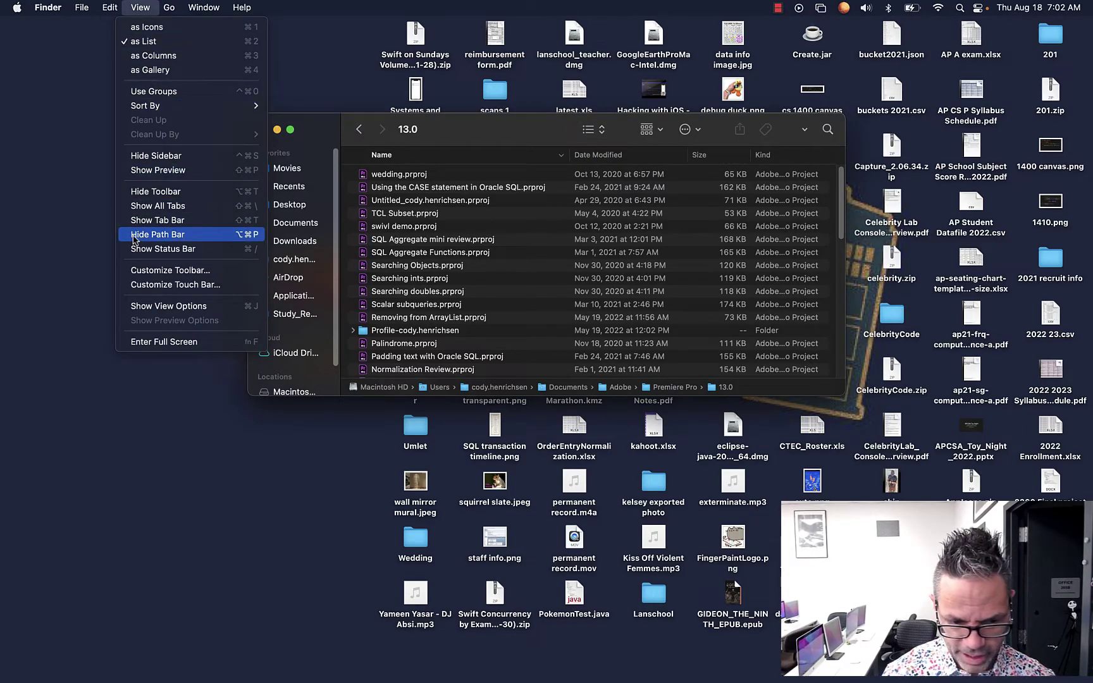
{"action": "left_click", "coordinate": [133, 238]}
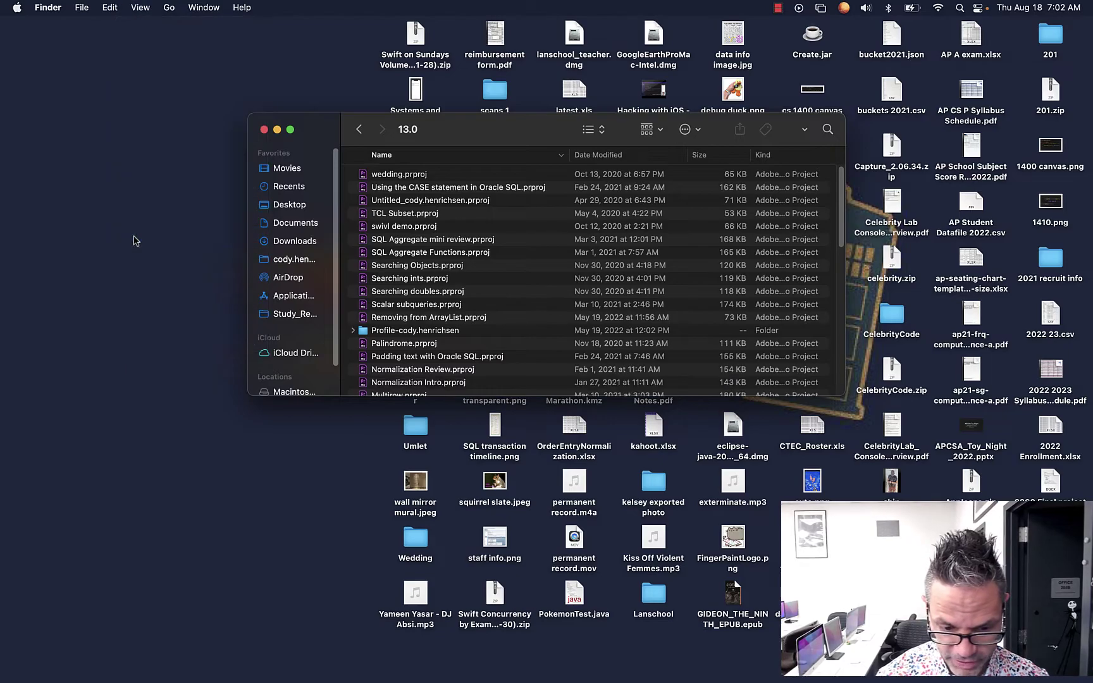
{"action": "left_click", "coordinate": [140, 8]}
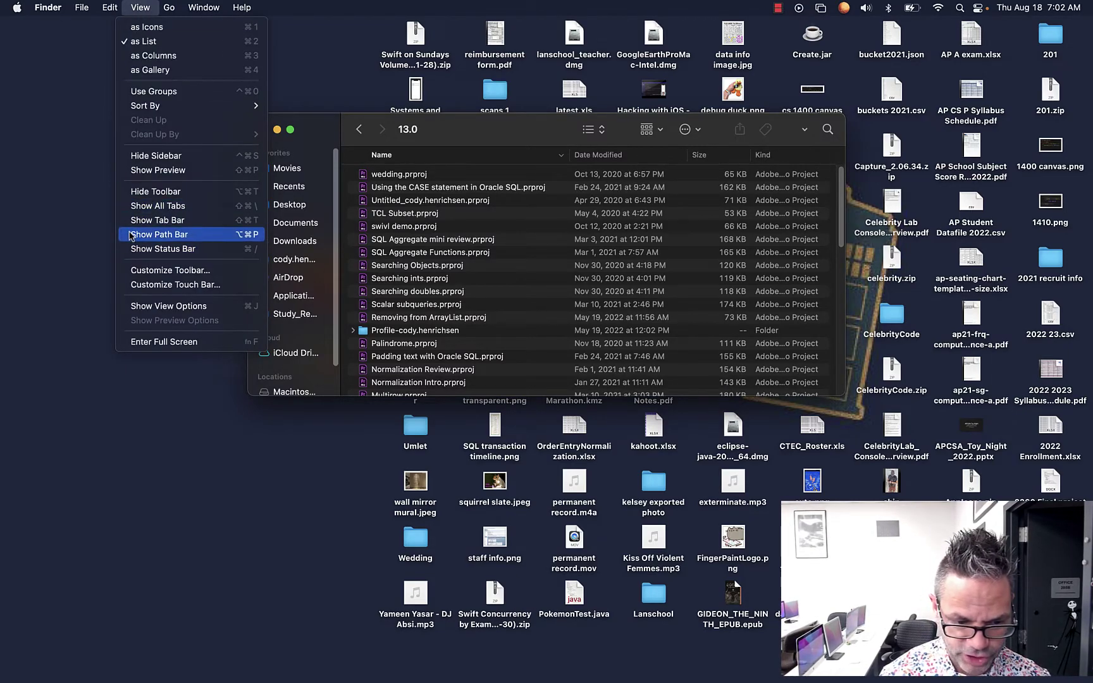
{"action": "left_click", "coordinate": [130, 238]}
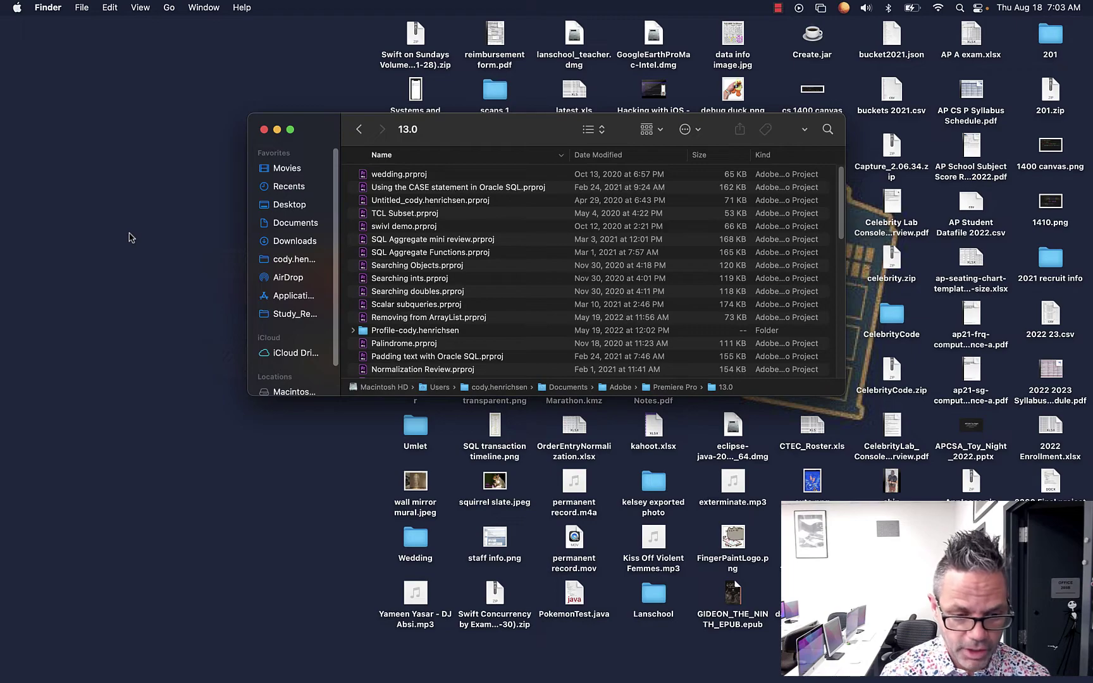
Open the home folder from the sidebar, listing Applications, Books, Desktop and Documents.
{"action": "scroll", "coordinate": [292, 304], "scroll_direction": "down", "scroll_amount": 2}
{"action": "left_click", "coordinate": [293, 236]}
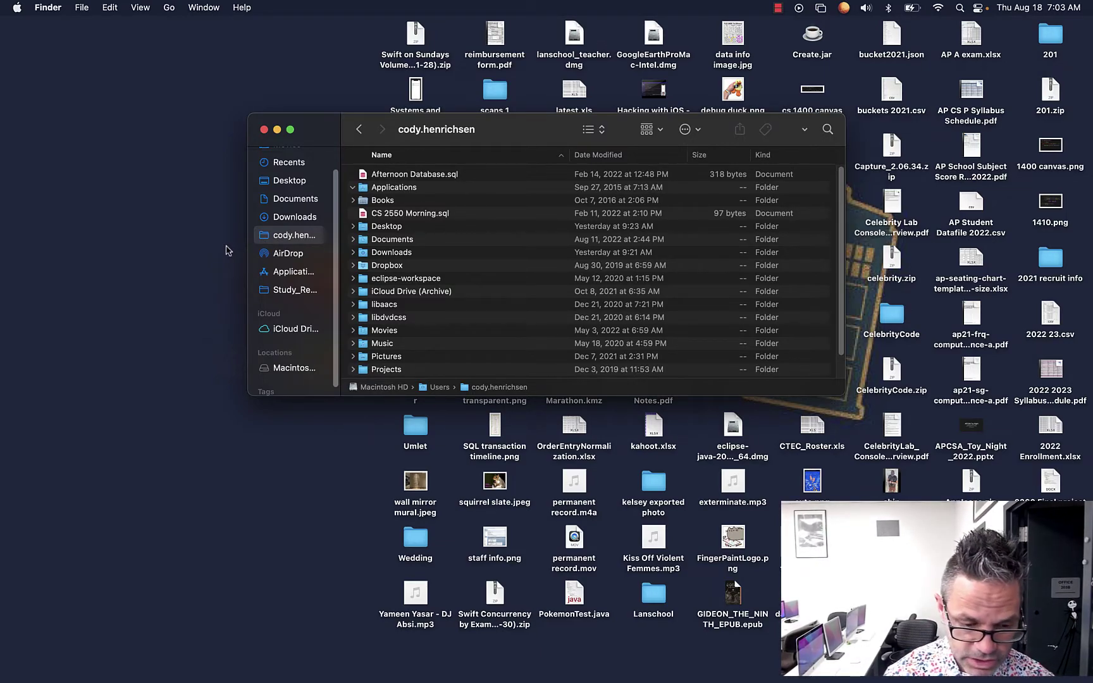
Open Finder Preferences on General from the Finder menu and center it onscreen.
{"action": "key", "text": "super+comma"}
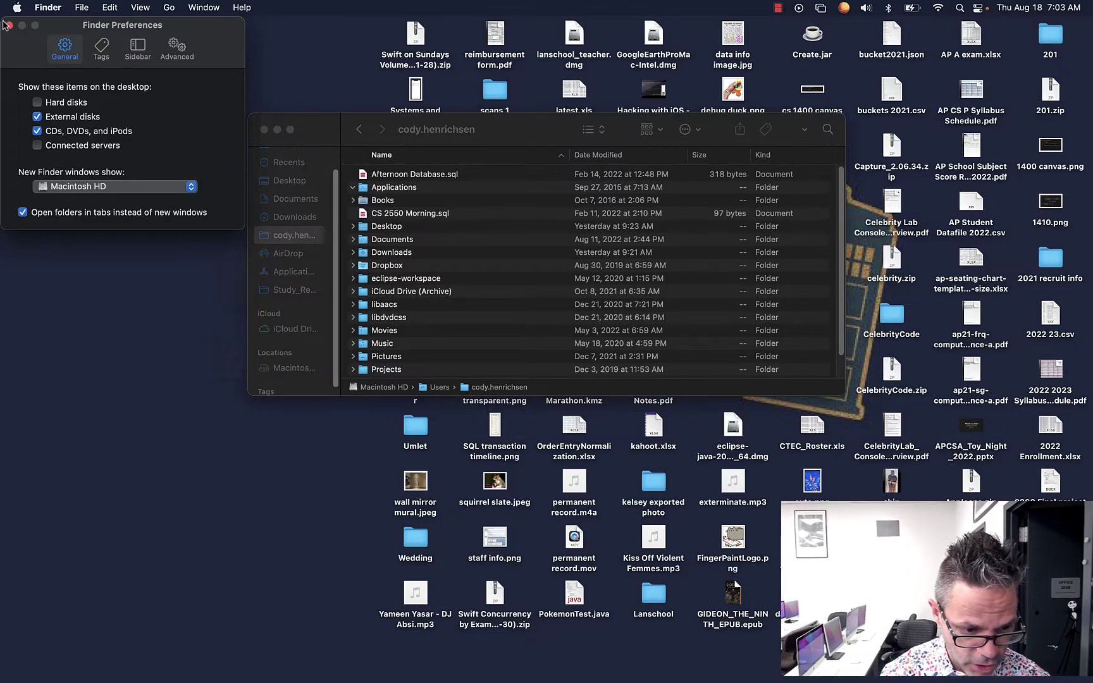
{"action": "left_click", "coordinate": [8, 25]}
{"action": "left_click", "coordinate": [47, 9]}
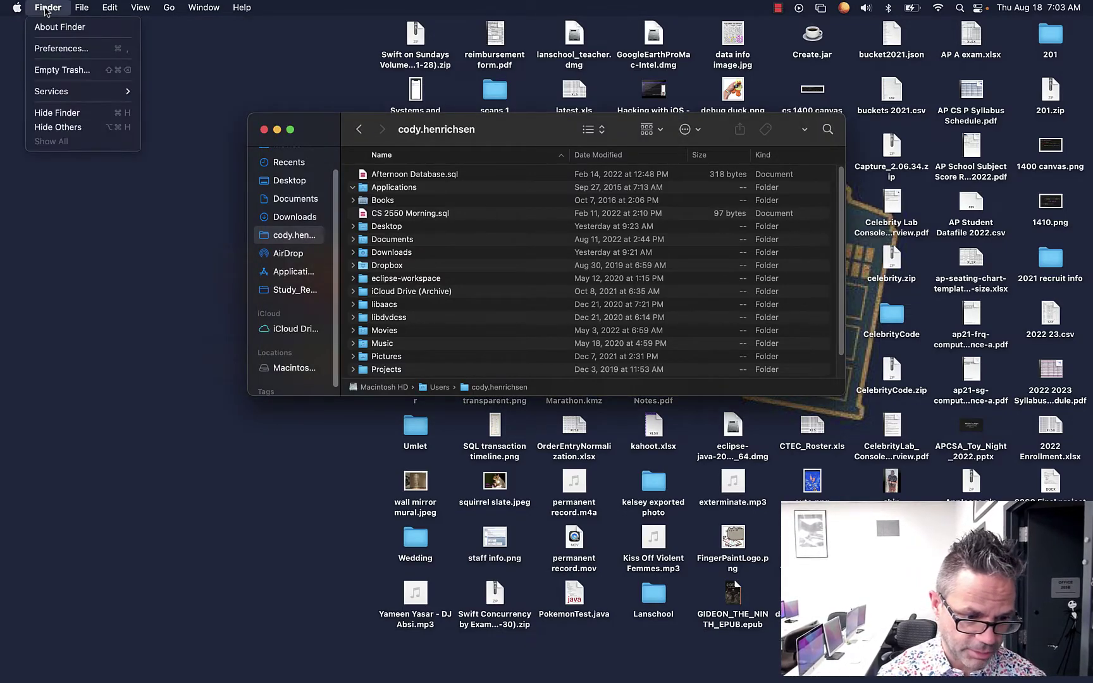
{"action": "left_click", "coordinate": [49, 48]}
{"action": "left_click_drag", "start_coordinate": [52, 25], "coordinate": [369, 203]}
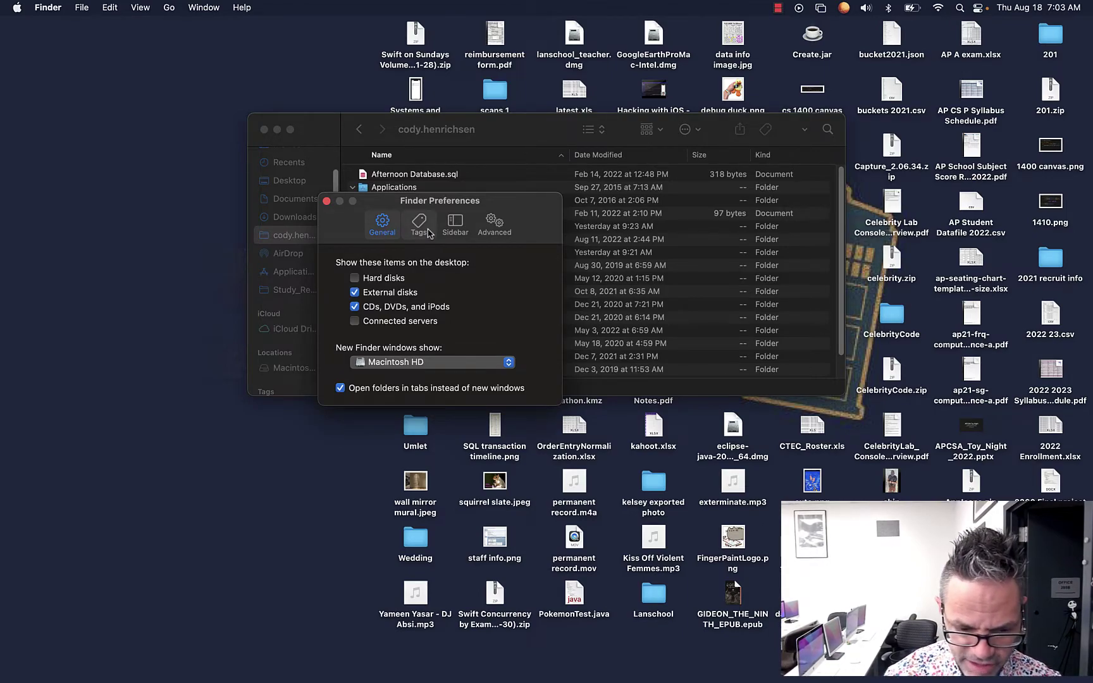
Show the Sidebar tab of Finder Preferences, with Music, Pictures and Shared unticked.
{"action": "left_click", "coordinate": [456, 227]}
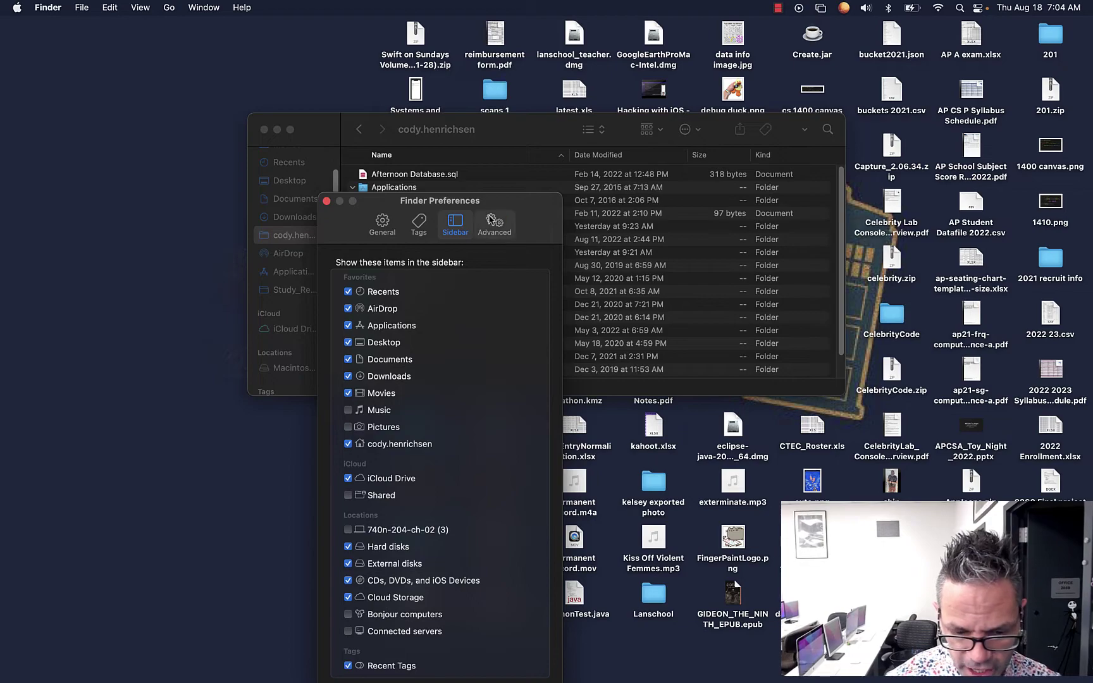
Show the Advanced tab: extensions shown, Trash emptied after 30 days, current-folder search.
{"action": "left_click", "coordinate": [496, 224]}
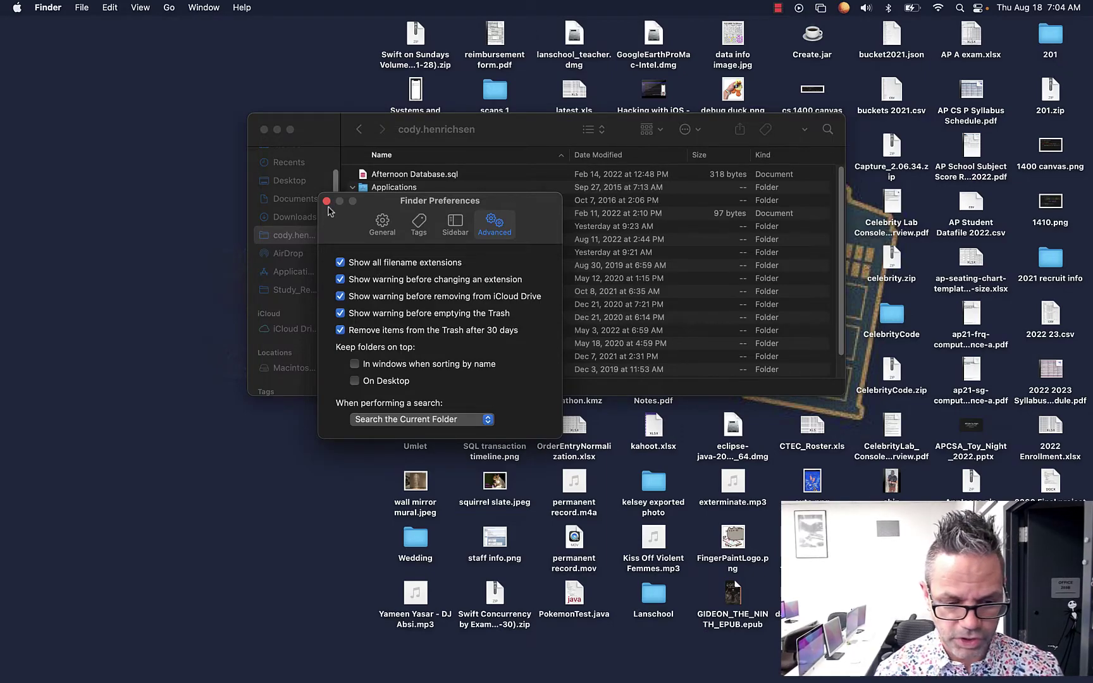
Close Finder Preferences and look over Xcode's Dock menu of recent projects.
{"action": "left_click", "coordinate": [326, 201]}
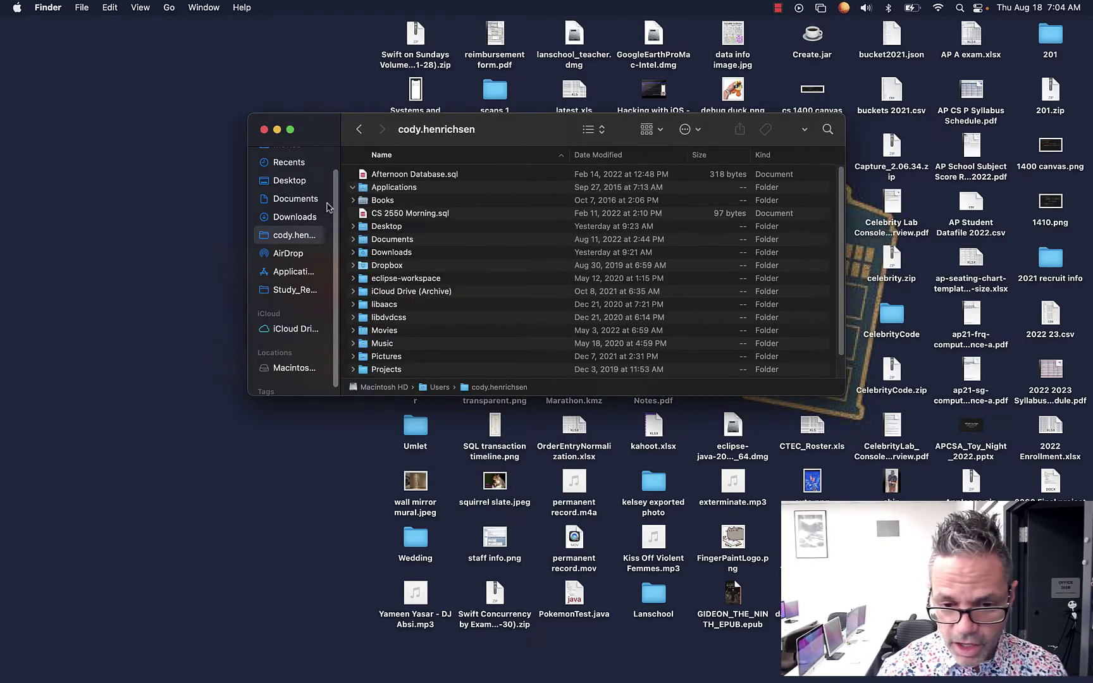
{"action": "mouse_move", "coordinate": [1075, 154]}
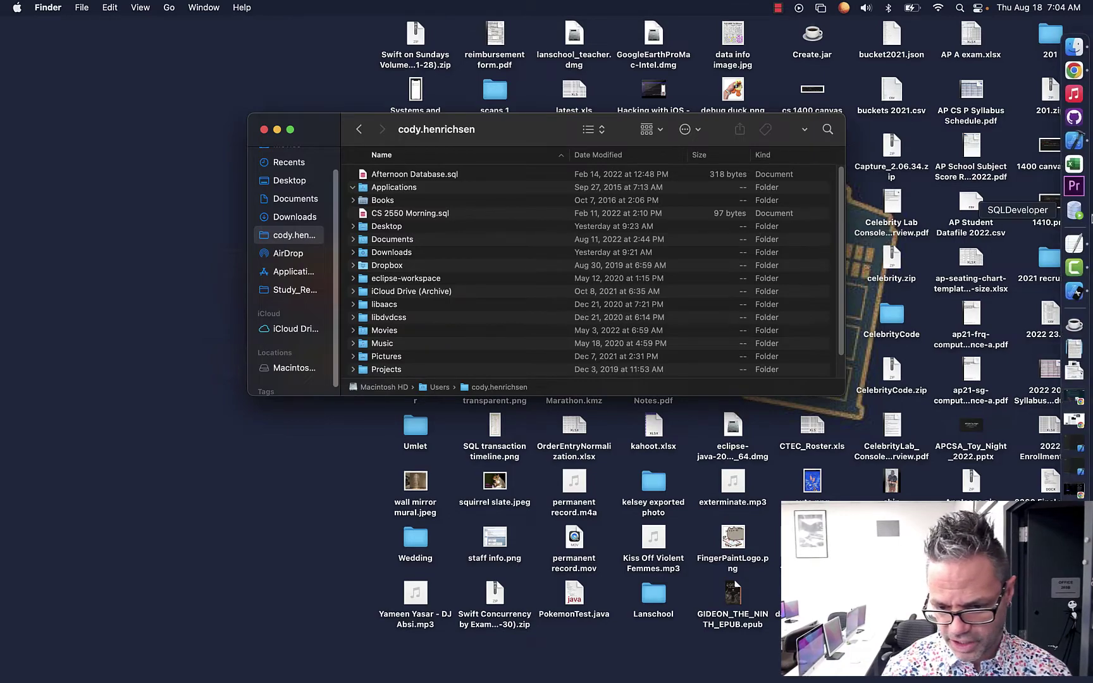
{"action": "left_click", "coordinate": [1075, 141]}
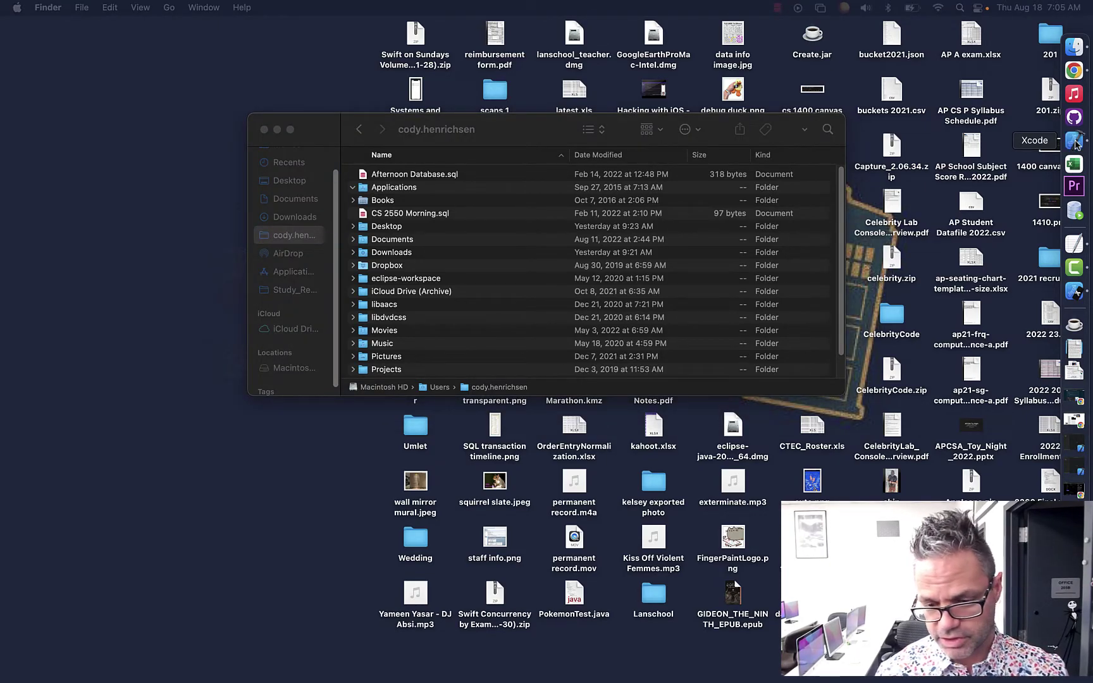
{"action": "right_click", "coordinate": [1077, 144]}
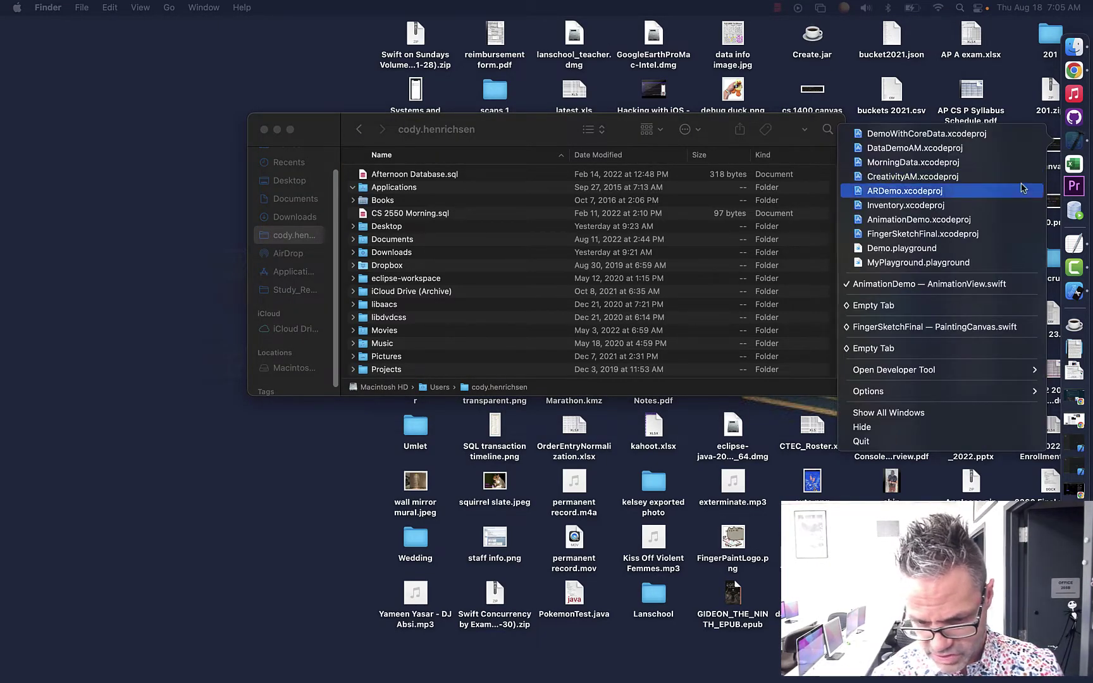
{"action": "mouse_move", "coordinate": [942, 391]}
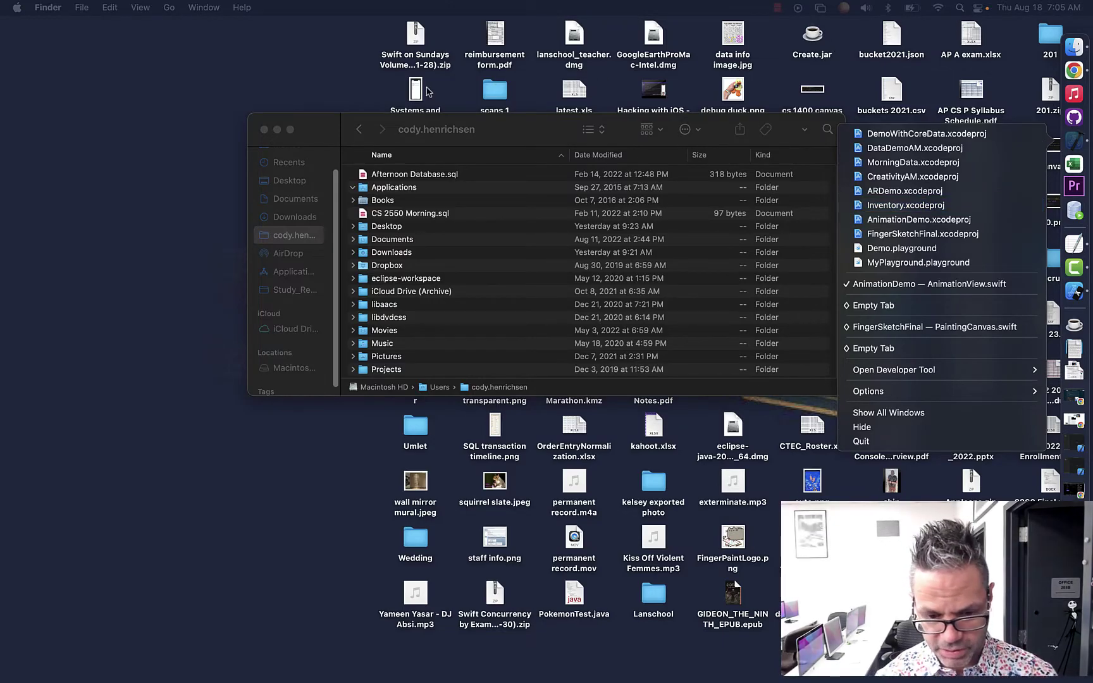
{"action": "left_click", "coordinate": [298, 85]}
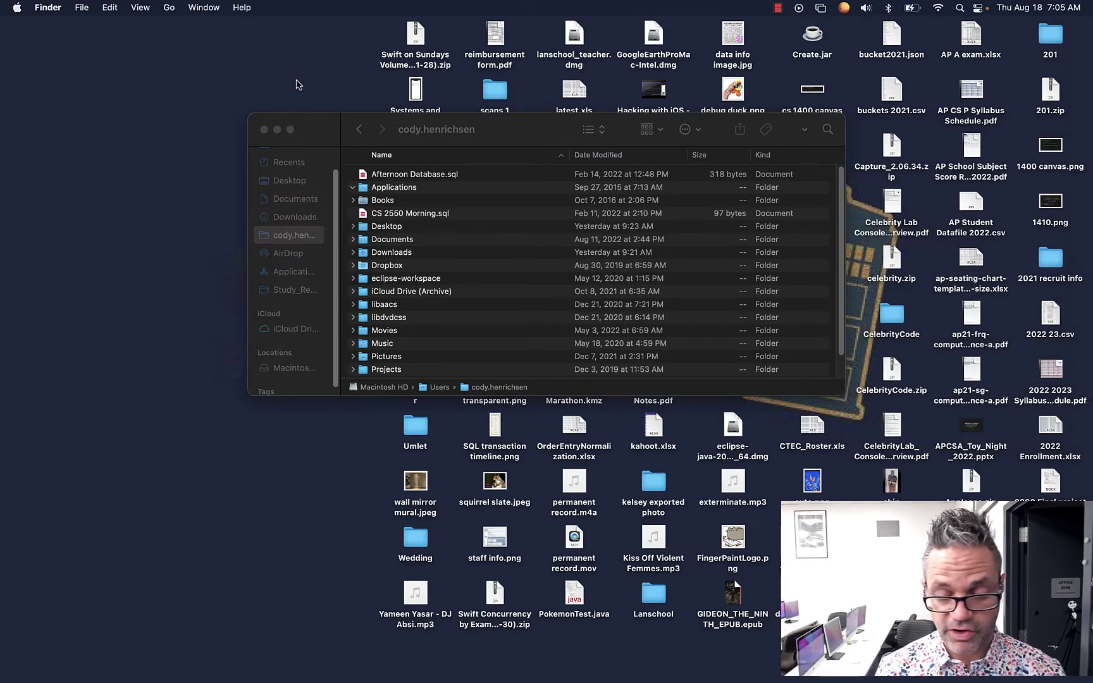
Shrink the Dock icons with the separator and turn on Dock auto-hide.
{"action": "mouse_move", "coordinate": [1074, 462]}
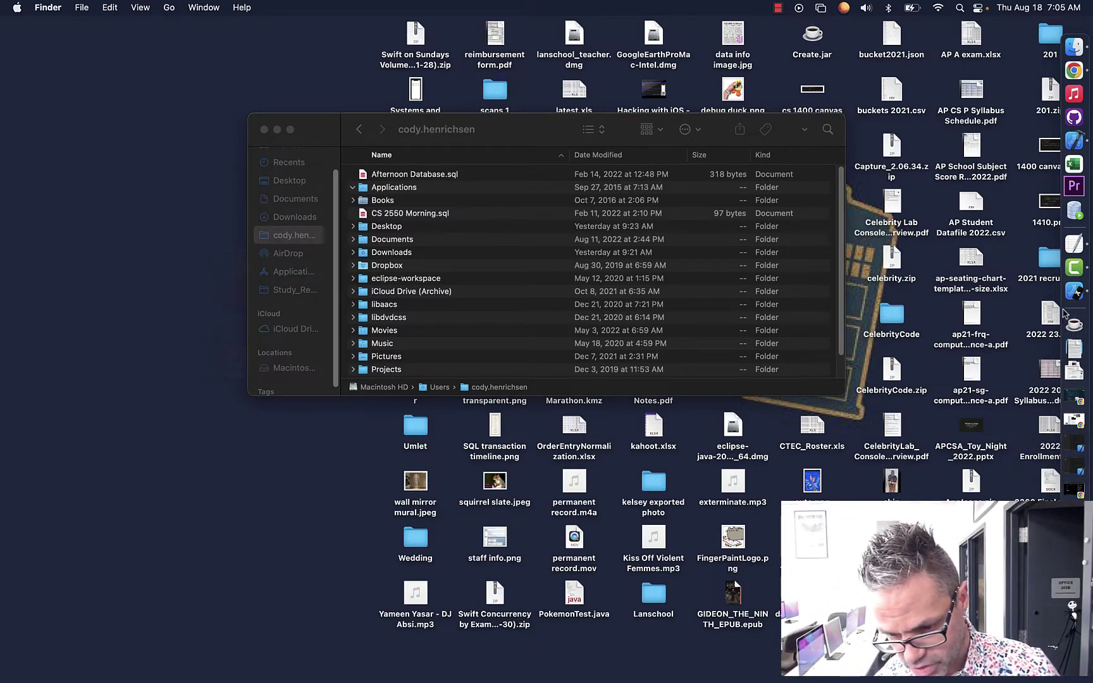
{"action": "left_click_drag", "start_coordinate": [1067, 313], "coordinate": [1091, 310]}
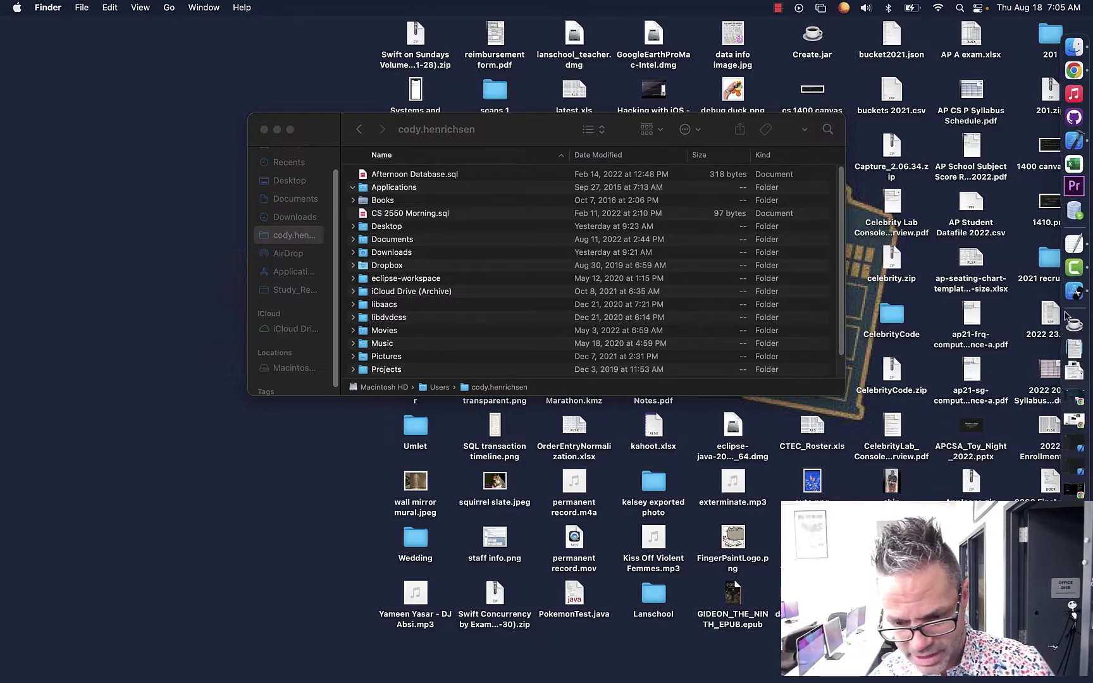
{"action": "key", "text": "super+alt+d"}
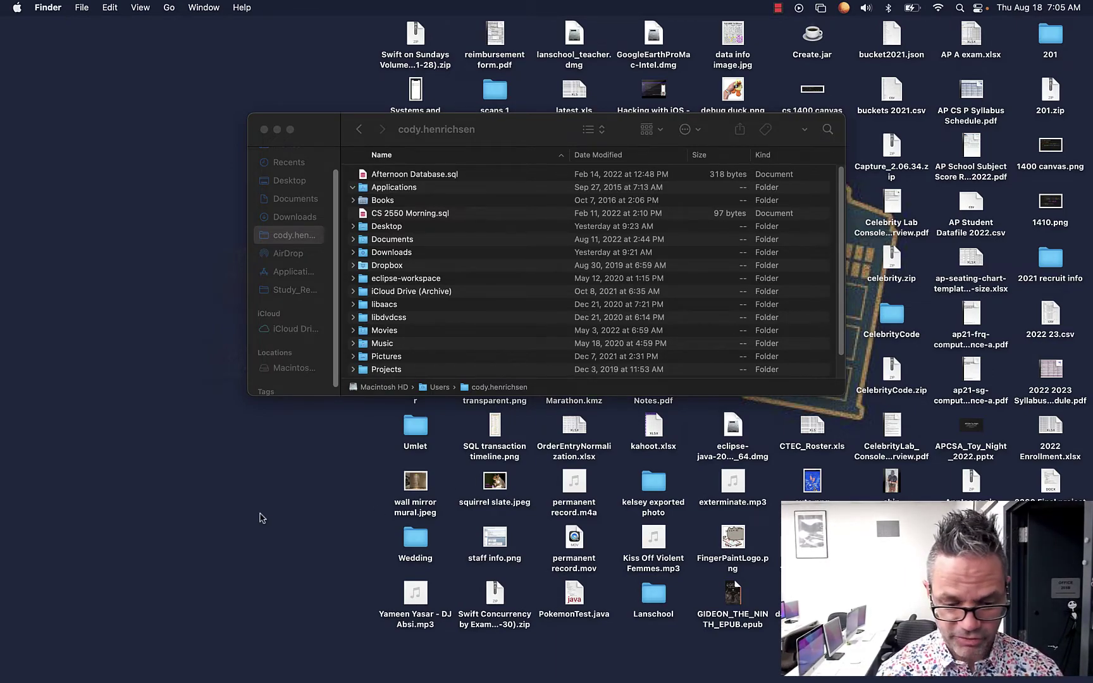
Launch System Preferences via Spotlight 'sys', review Dock & Menu Bar, then close it.
{"action": "key", "text": "super+space"}
{"action": "type", "text": "sys"}
{"action": "key", "text": "Return"}
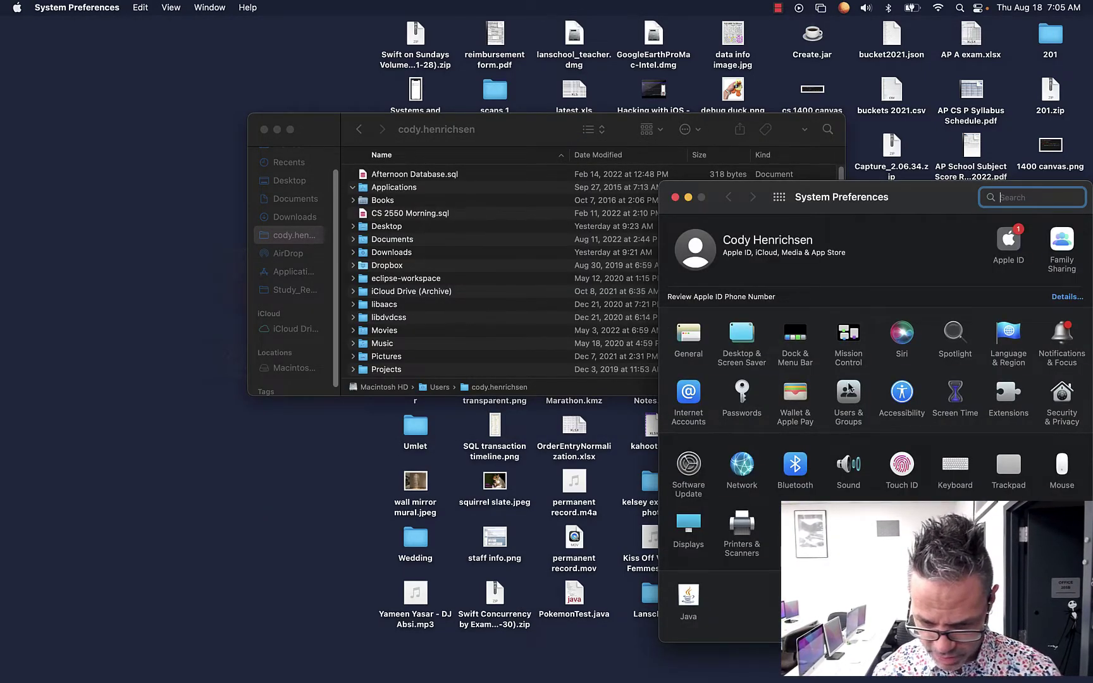
{"action": "left_click_drag", "start_coordinate": [863, 195], "coordinate": [641, 156]}
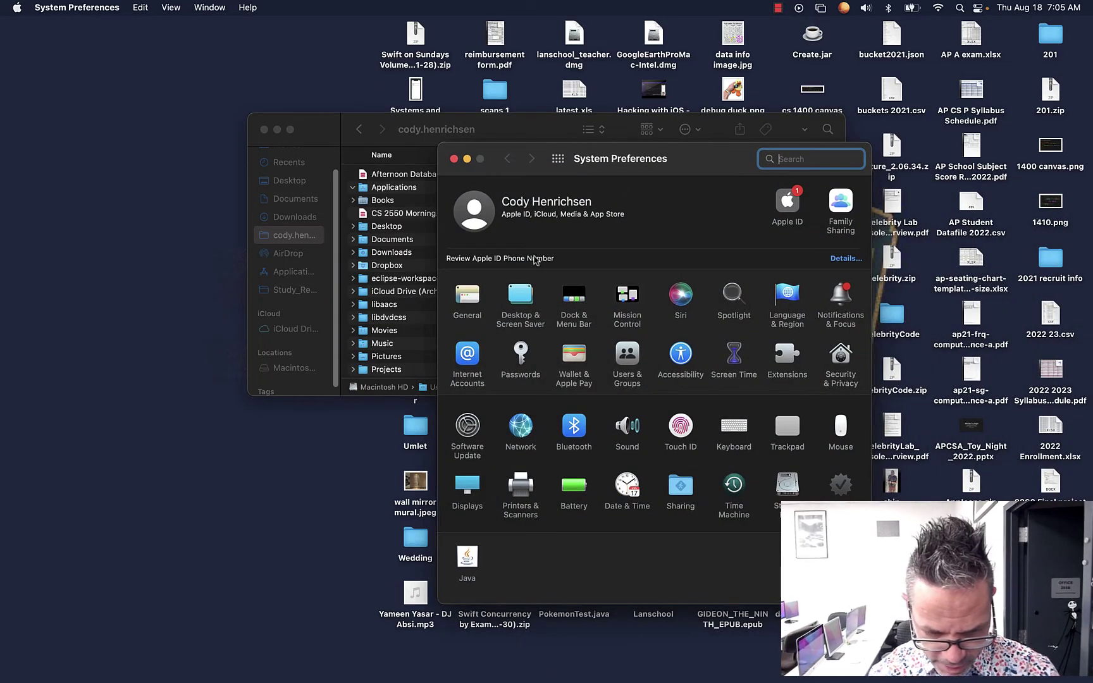
{"action": "left_click", "coordinate": [580, 308]}
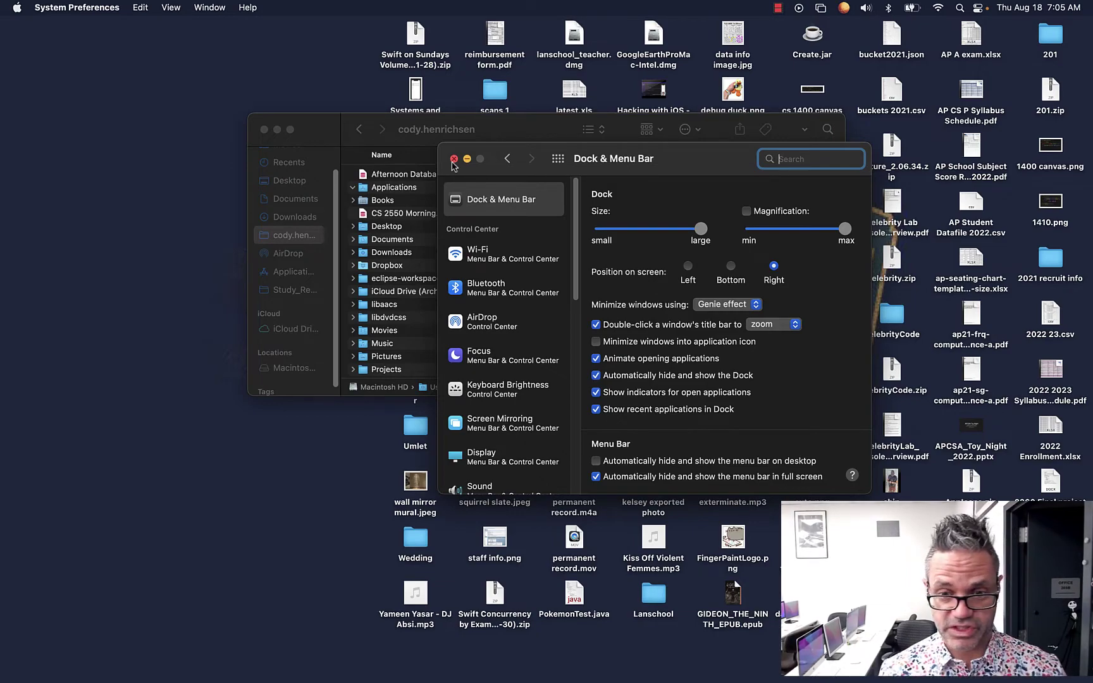
{"action": "left_click", "coordinate": [454, 159]}
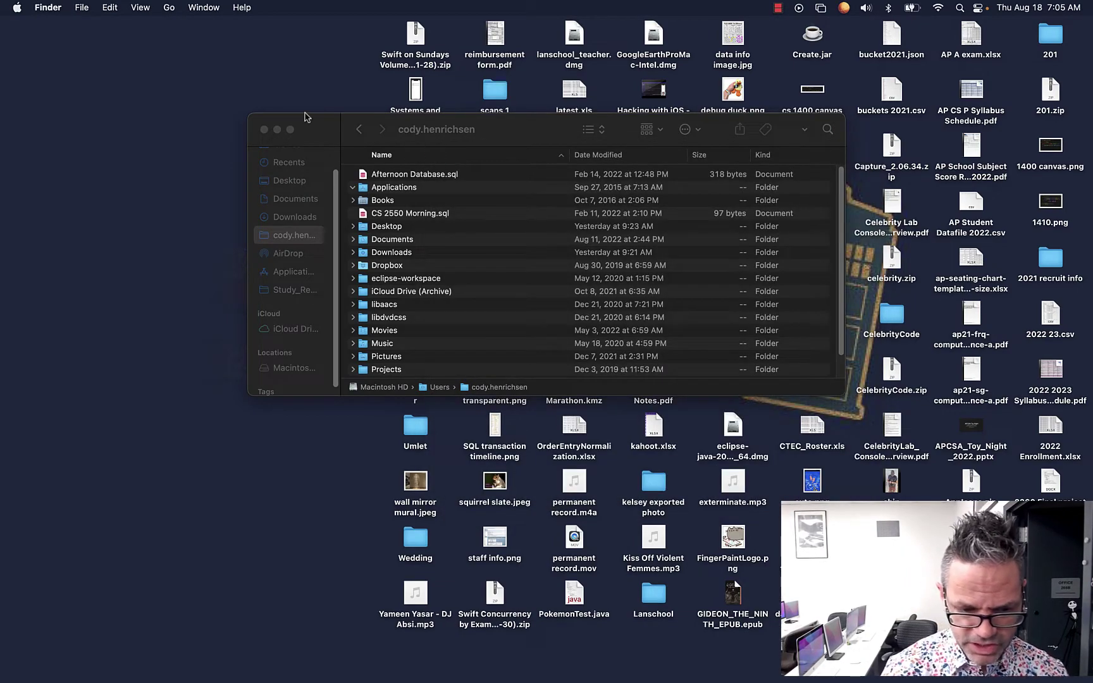
{"action": "left_click", "coordinate": [264, 130]}
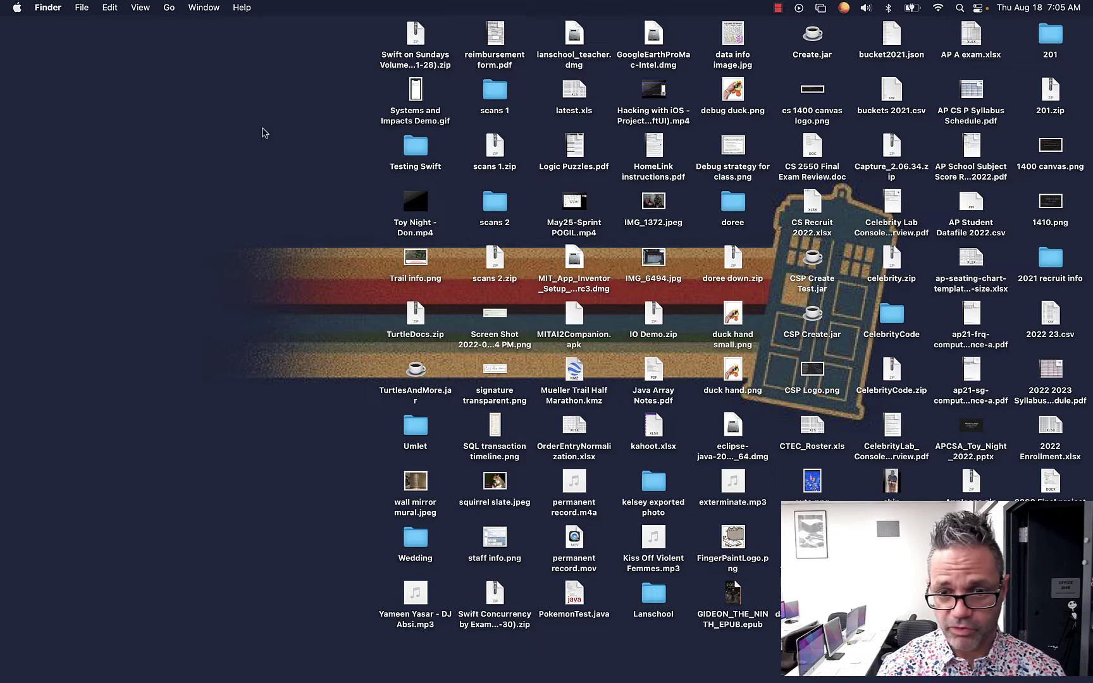
{"action": "key", "text": "super+Tab"}
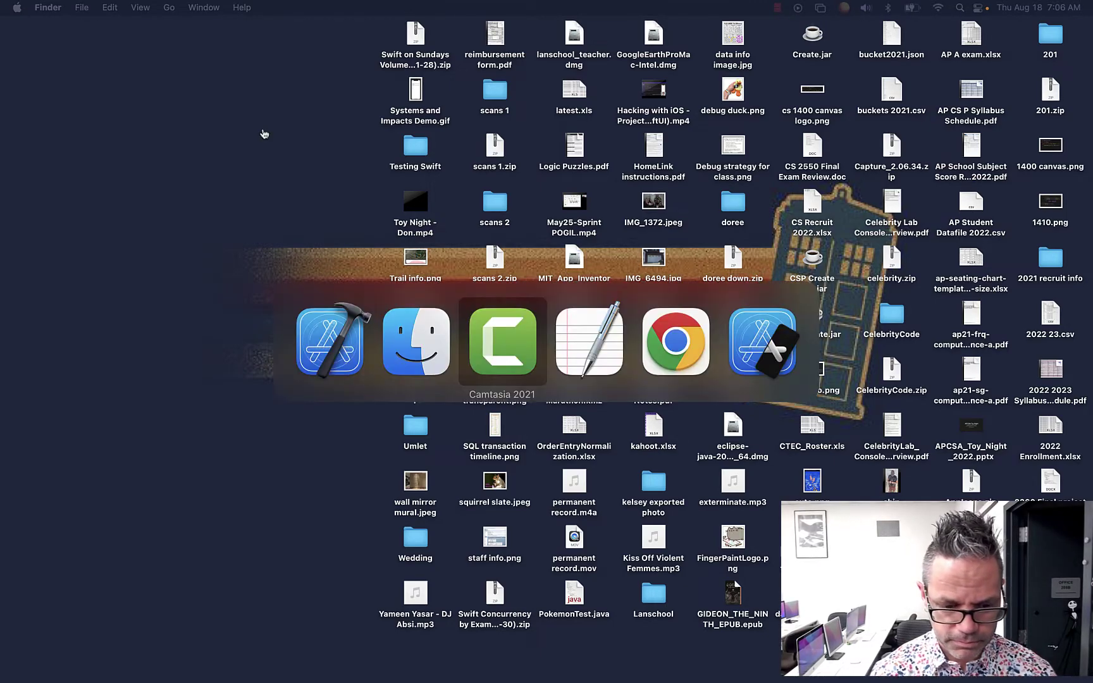
{"action": "key", "text": "super+Tab"}
{"action": "key", "text": "Escape"}
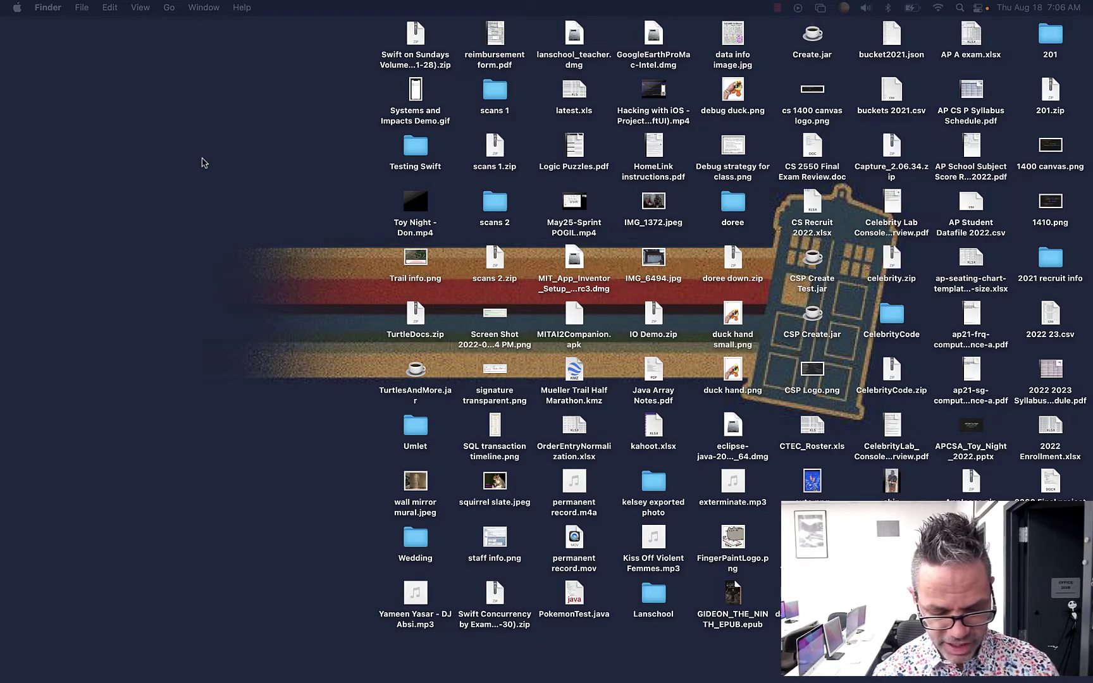
{"action": "key", "text": "super+shift+4"}
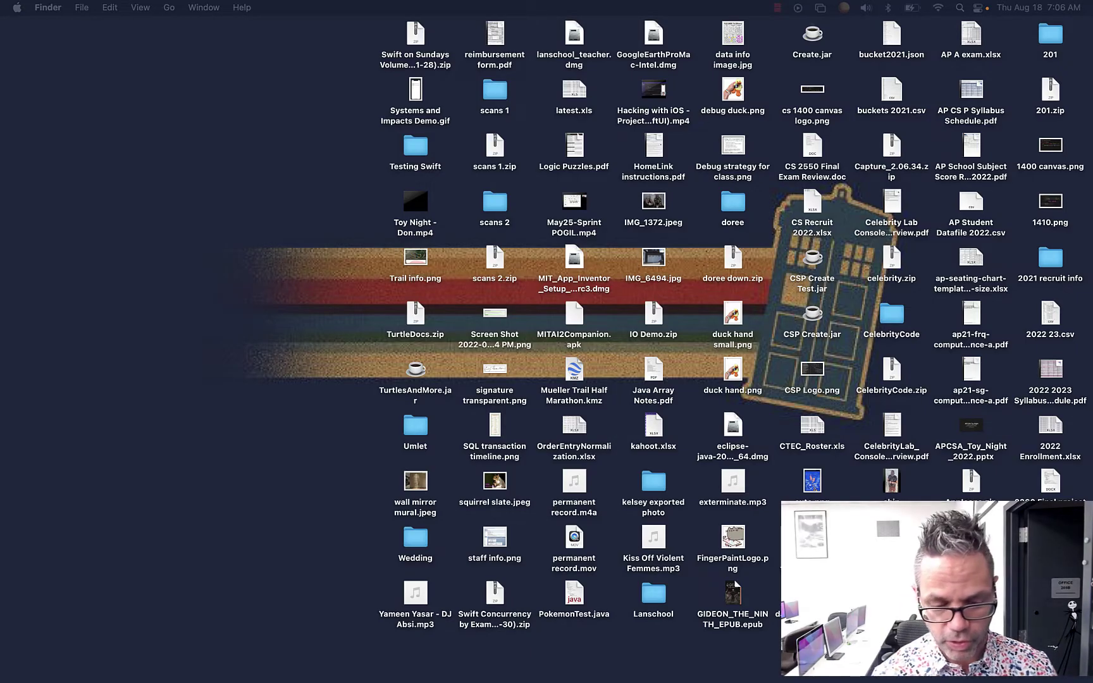
{"action": "left_click", "coordinate": [696, 500]}
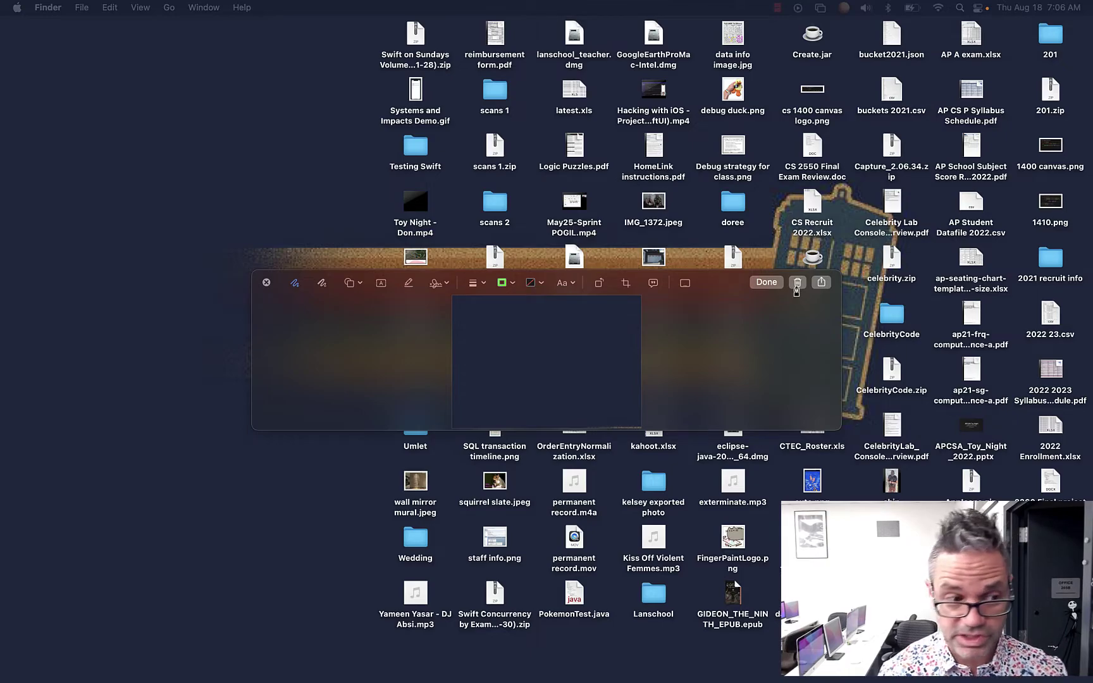
{"action": "left_click", "coordinate": [798, 283]}
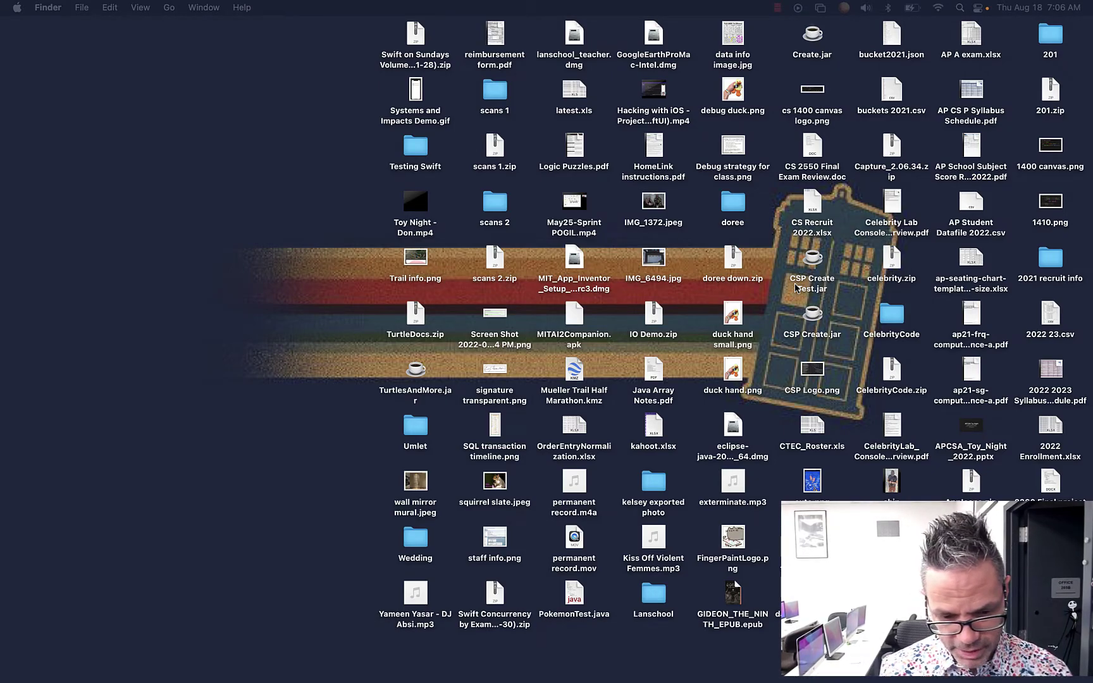
{"action": "key", "text": "super+Tab"}
{"action": "key", "text": "super+Tab"}
{"action": "key", "text": "super+Tab"}
{"action": "key", "text": "super+Tab"}
{"action": "key", "text": "super+Tab"}
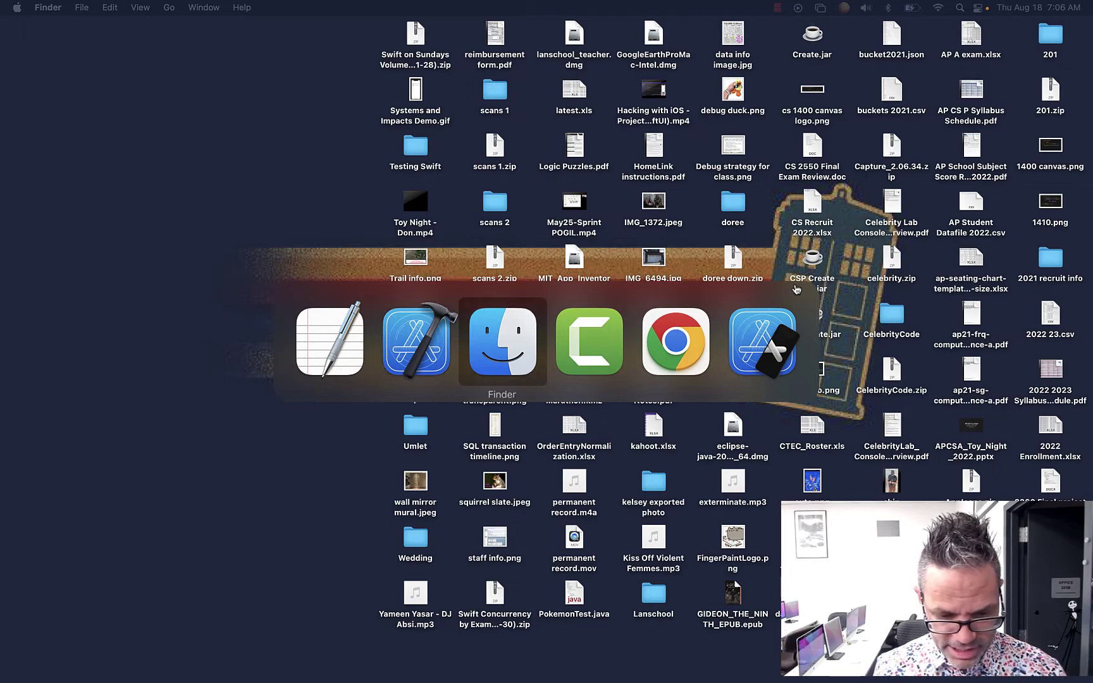
{"action": "key", "text": "super+Tab"}
{"action": "key", "text": "super+Tab"}
{"action": "key", "text": "super+Tab"}
{"action": "key", "text": "super+Tab"}
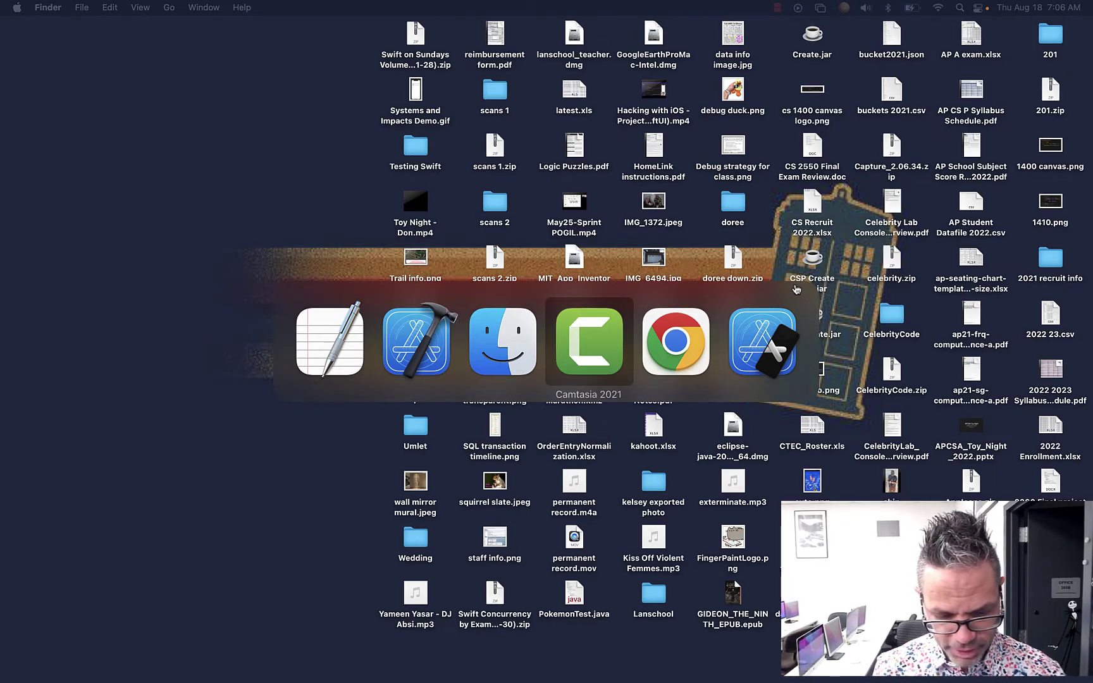
{"action": "key", "text": "shift+super+Tab"}
{"action": "key", "text": "shift+super+Tab"}
{"action": "key", "text": "shift+super+Tab"}
{"action": "key", "text": "shift+super+Tab"}
{"action": "key", "text": "shift+super+Tab"}
{"action": "key", "text": "shift+super+Tab"}
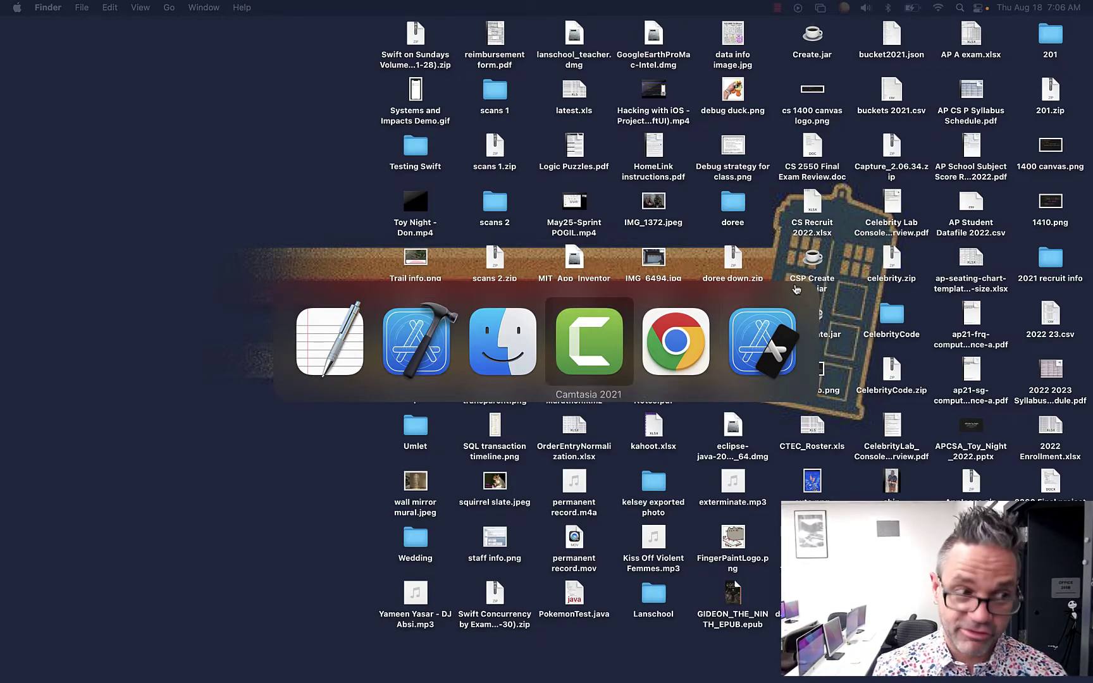
{"action": "key", "text": "shift+super+Tab"}
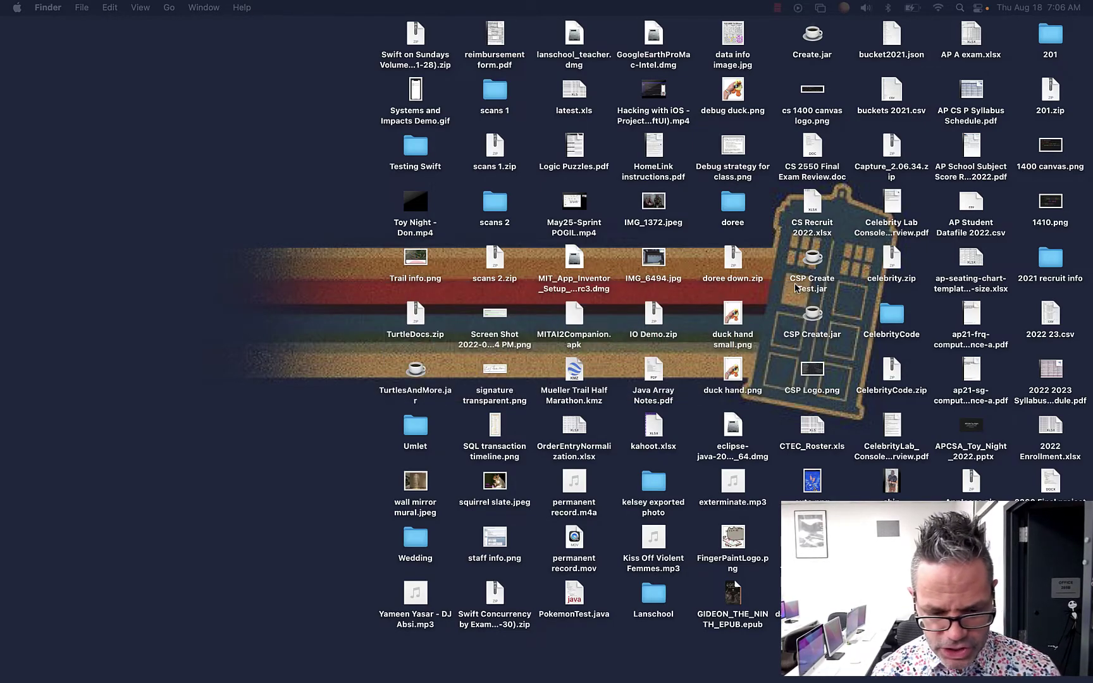
{"action": "key", "text": "super+Tab"}
{"action": "key", "text": "super+Tab"}
{"action": "key", "text": "super+Tab"}
{"action": "key", "text": "super+Tab"}
{"action": "key", "text": "super+Escape"}
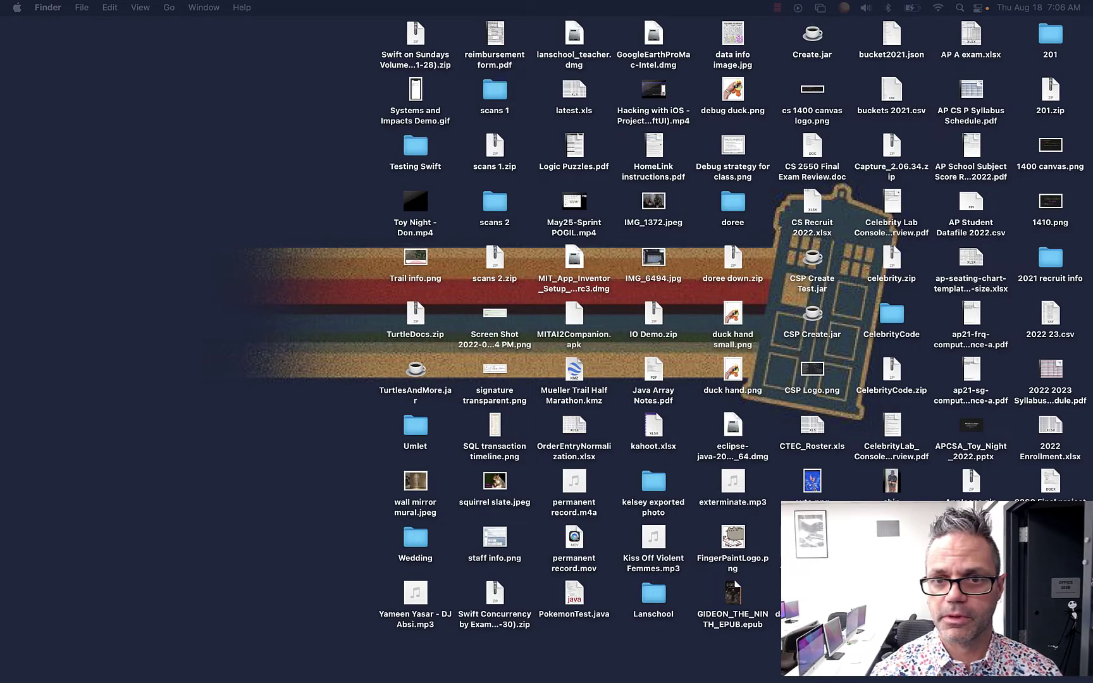
Switch to Google Chrome, open two more New Tab windows, and move the third to the upper right.
{"action": "key", "text": "super+Tab"}
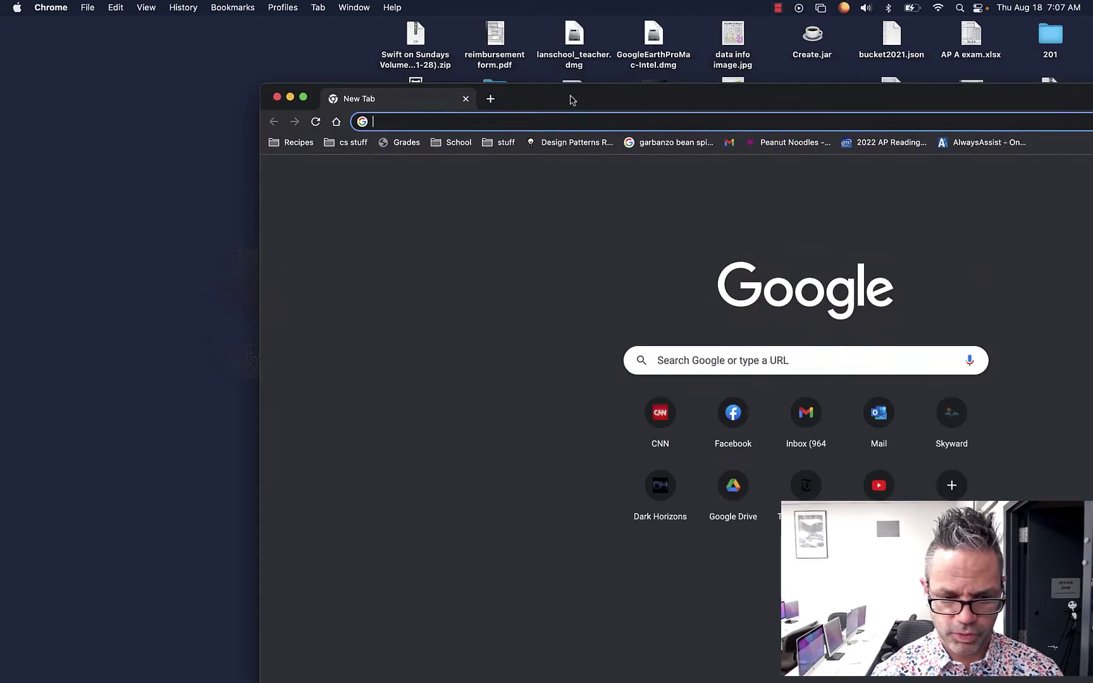
{"action": "key", "text": "super+n"}
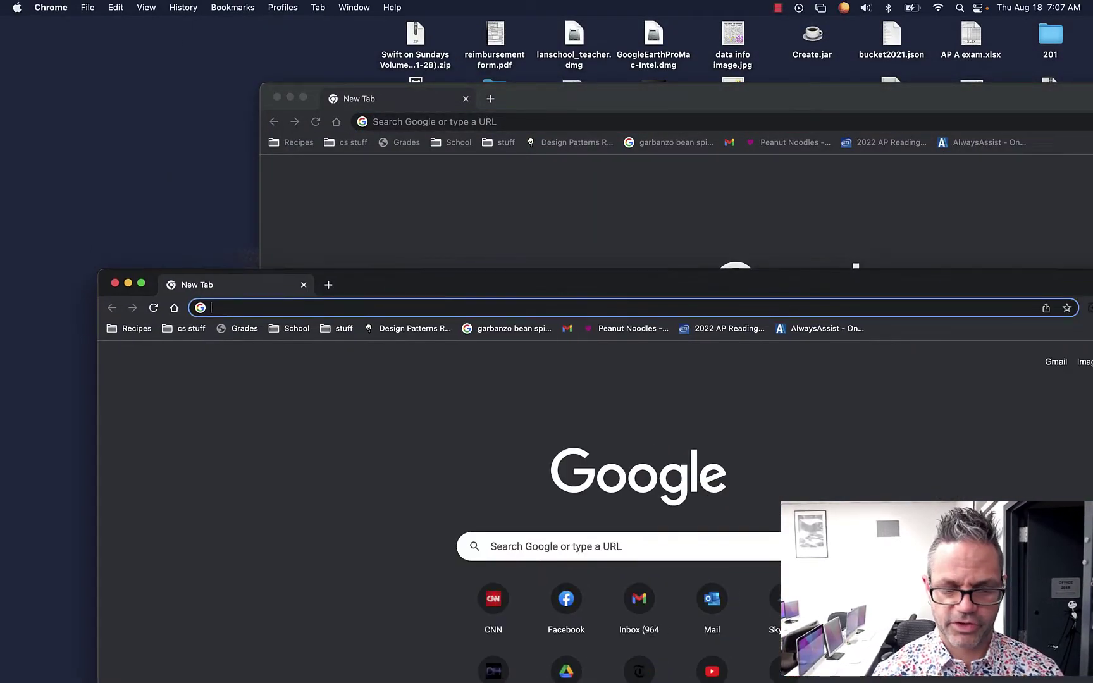
{"action": "key", "text": "super+n"}
{"action": "left_click_drag", "start_coordinate": [574, 91], "coordinate": [638, 55]}
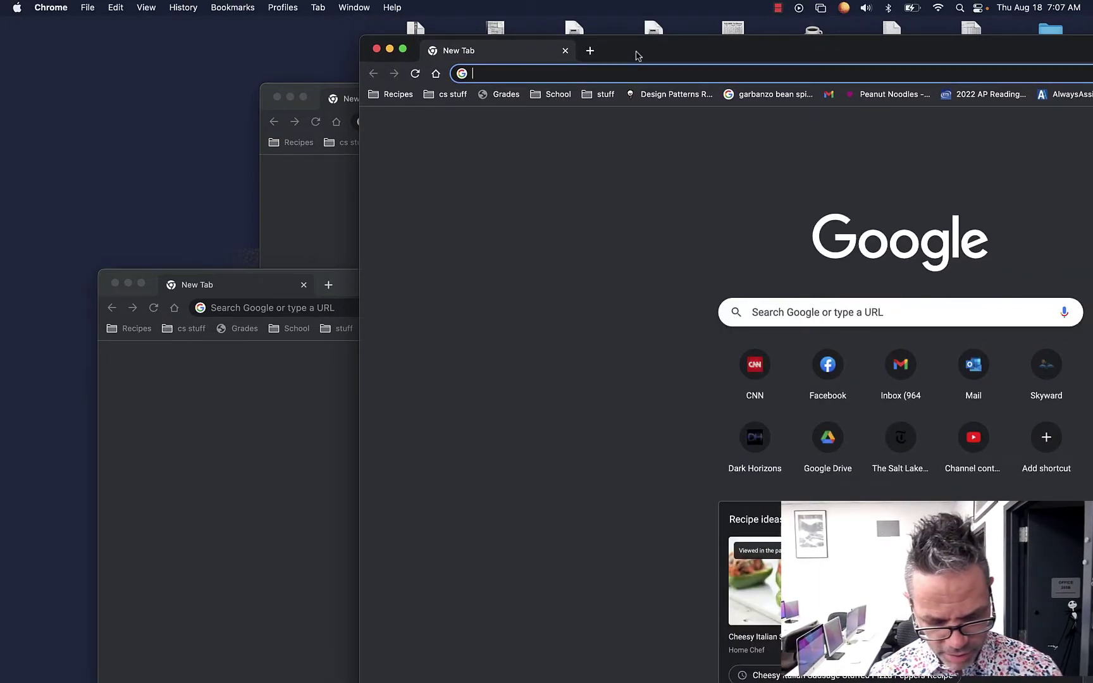
Cycle forward and backward through the three Chrome windows with Command-`, then glance at the app switcher.
{"action": "key", "text": "super+grave"}
{"action": "key", "text": "super+grave"}
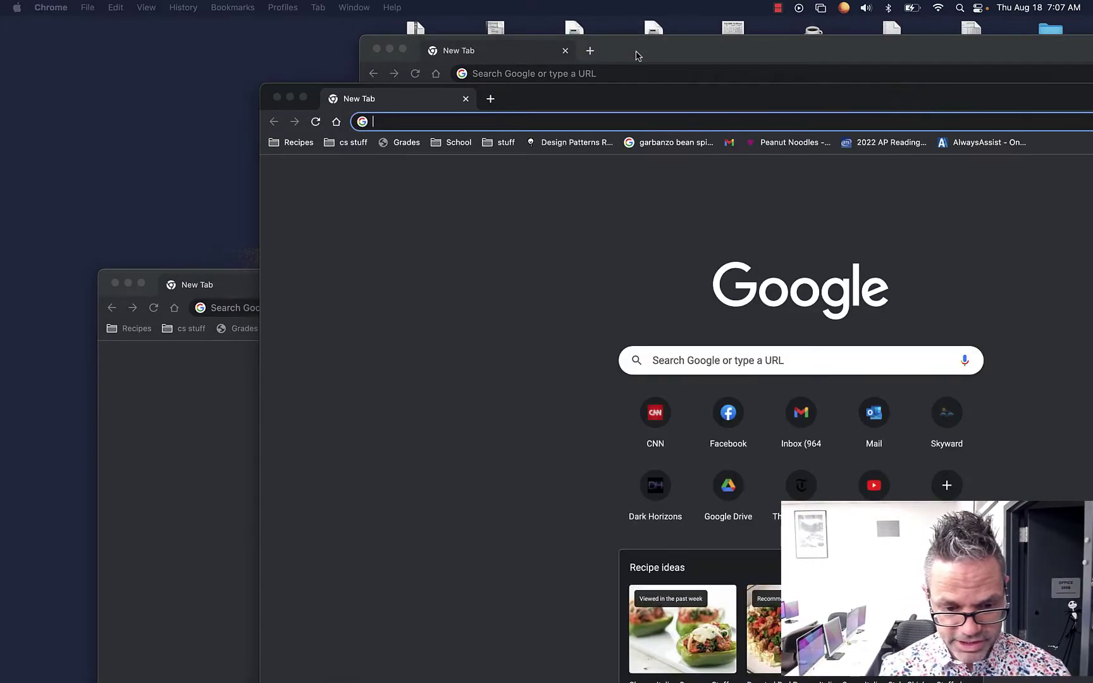
{"action": "key", "text": "super+grave"}
{"action": "key", "text": "super+shift+grave"}
{"action": "key", "text": "super+grave"}
{"action": "key", "text": "super+grave"}
{"action": "key", "text": "super+grave"}
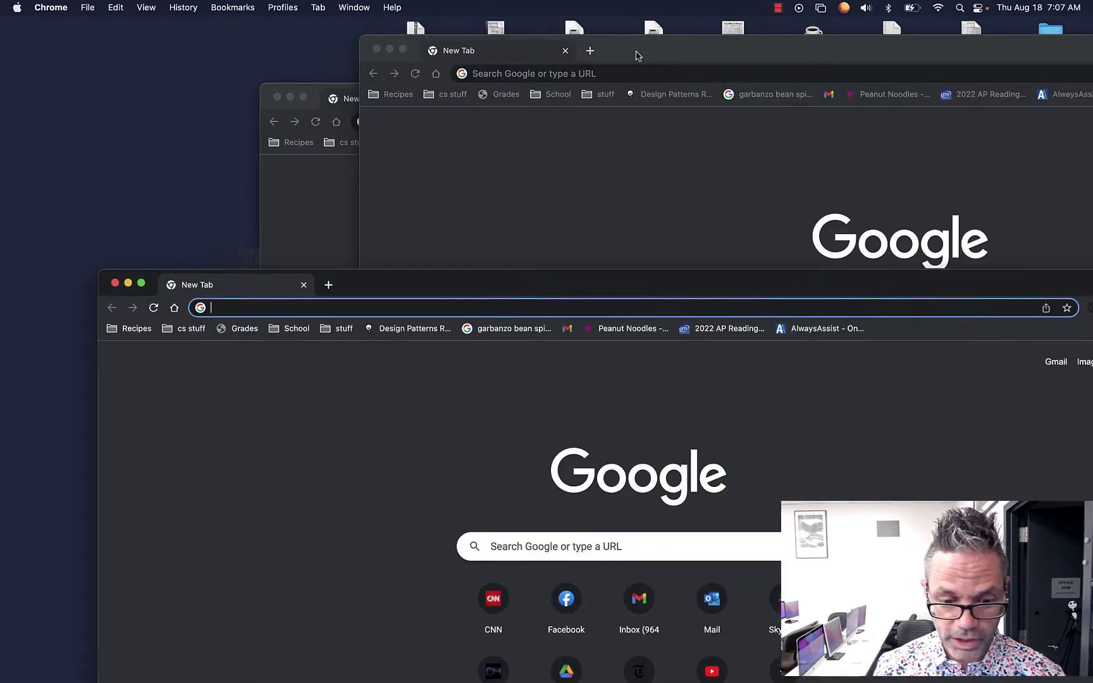
{"action": "key", "text": "super+grave"}
{"action": "key", "text": "super+grave"}
{"action": "key", "text": "super+grave"}
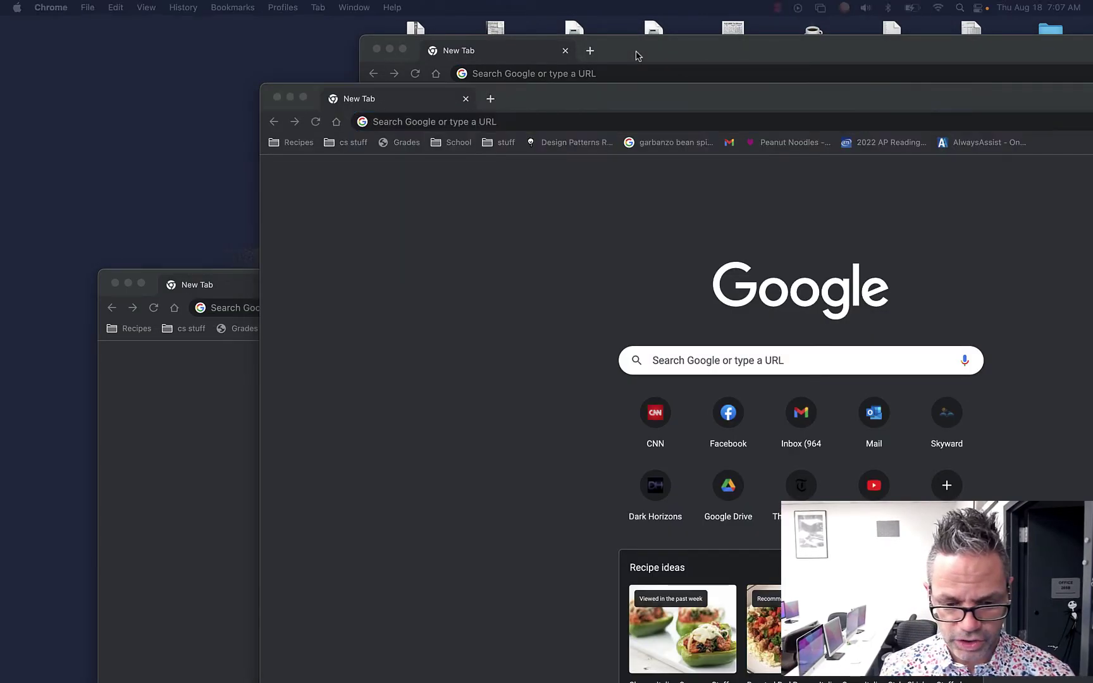
{"action": "key", "text": "super+Tab"}
{"action": "key", "text": "super+Tab"}
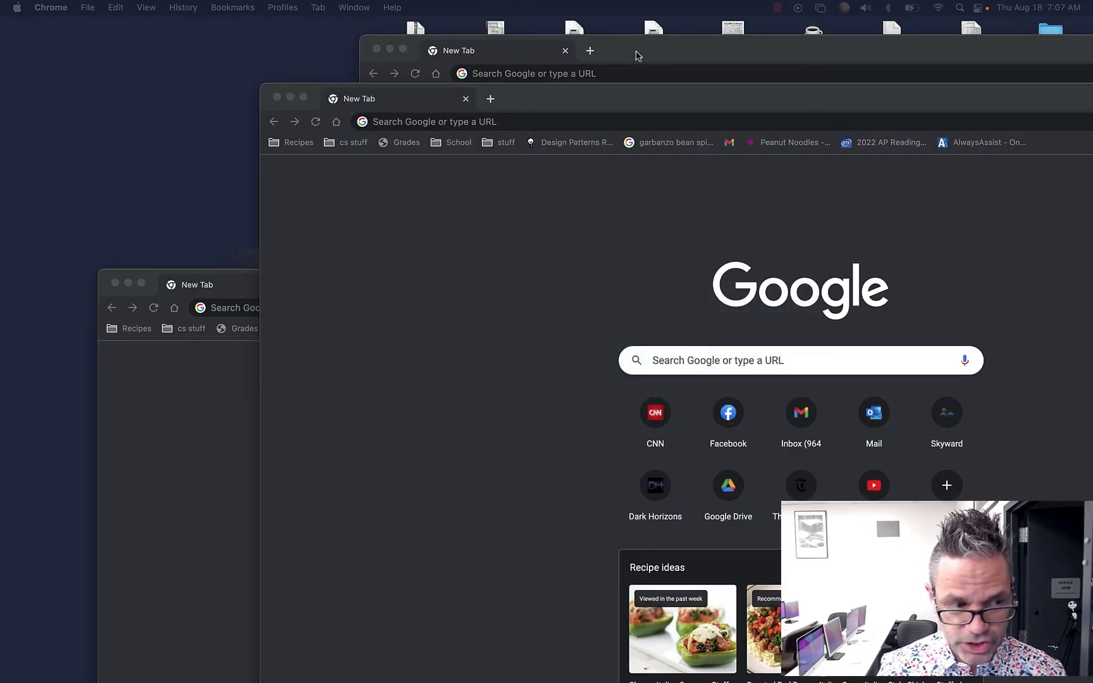